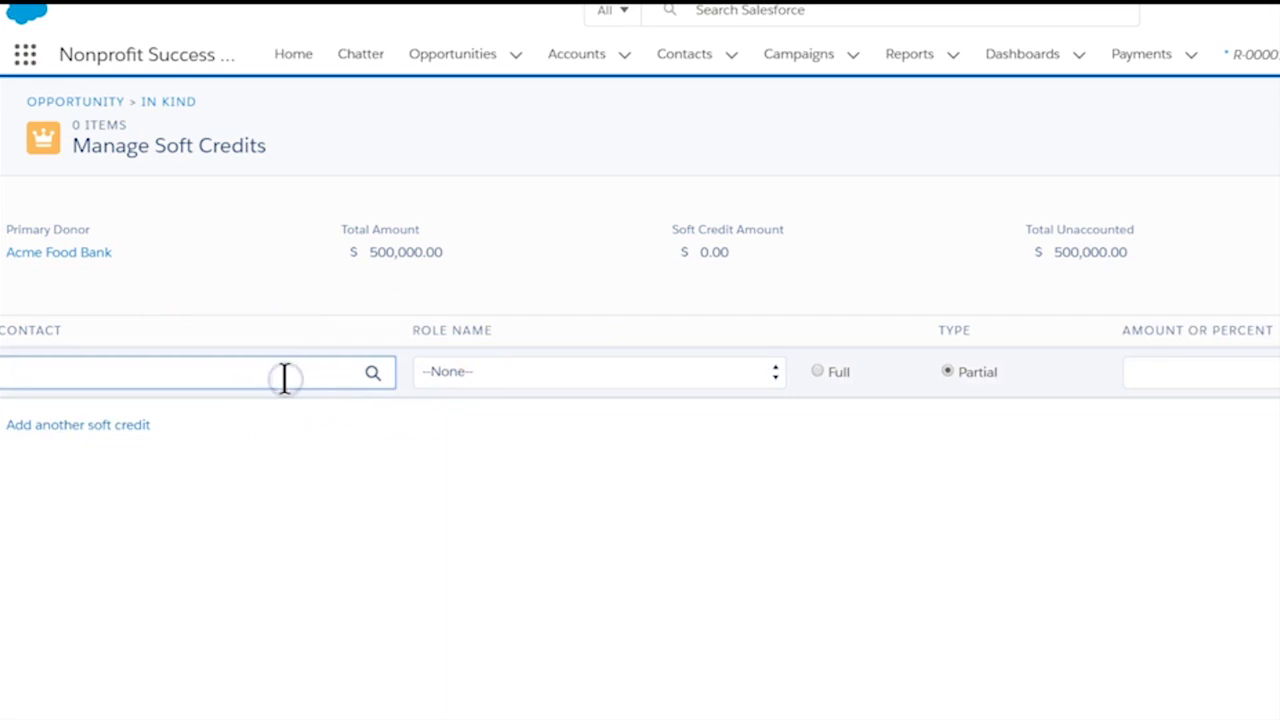
Add a full 500,000 soft credit for the first contact with the Soft Credit role
type("e")
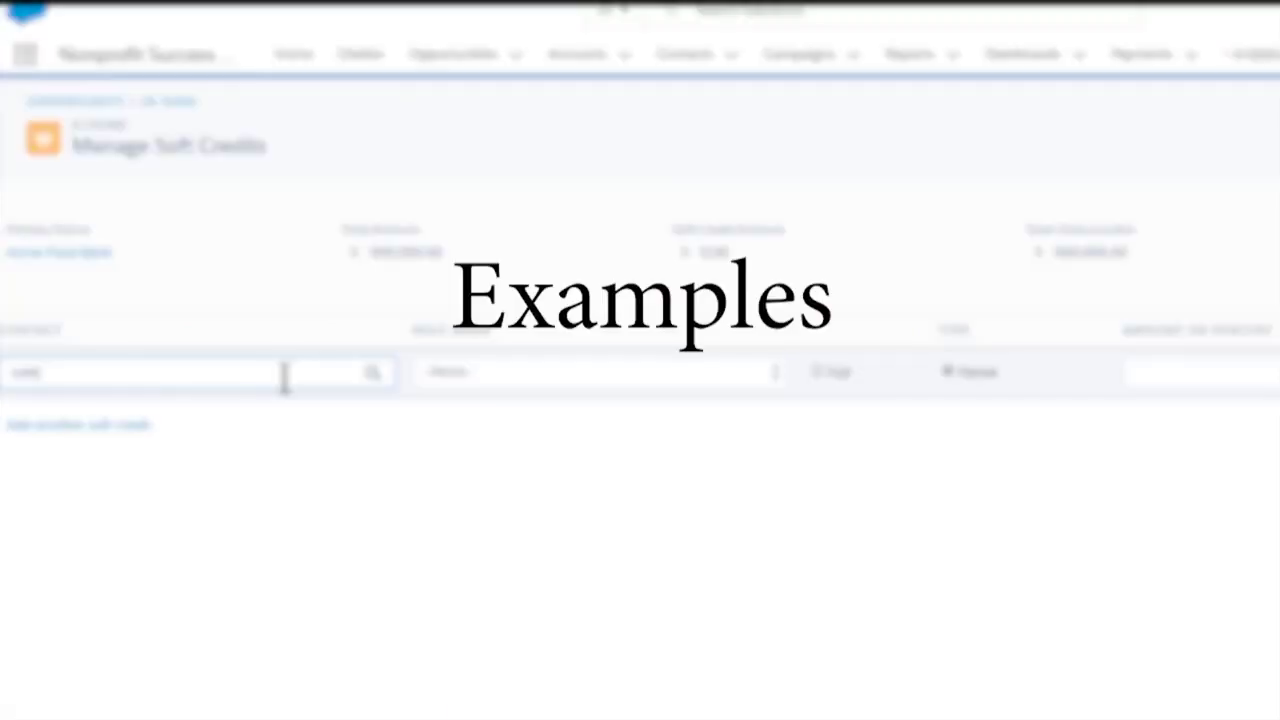
left_click(372, 372)
left_click(60, 665)
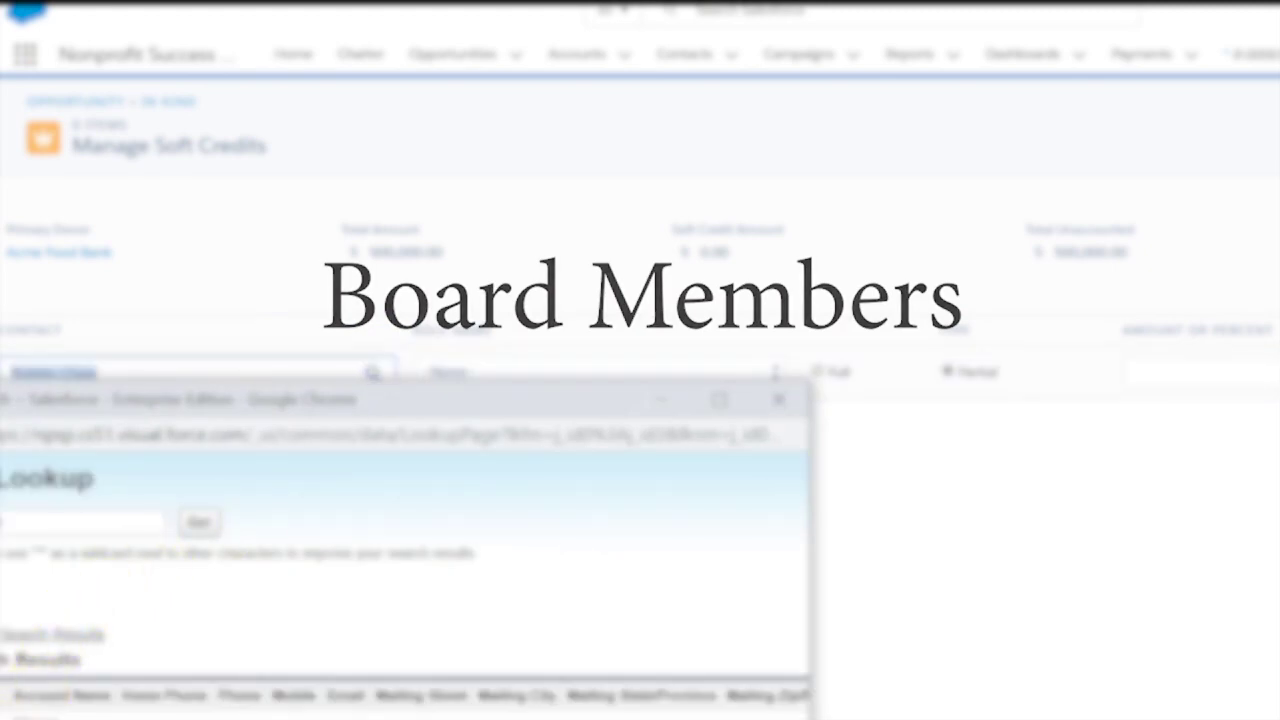
key("ctrl+a")
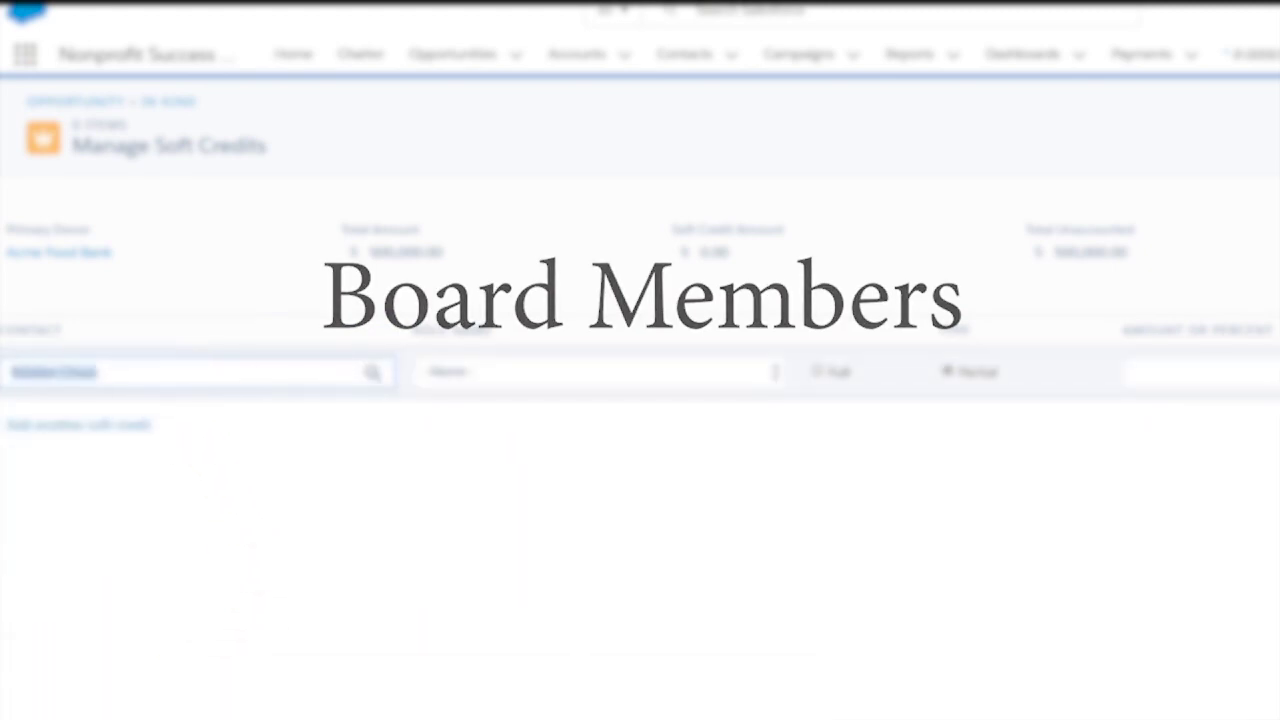
left_click(480, 376)
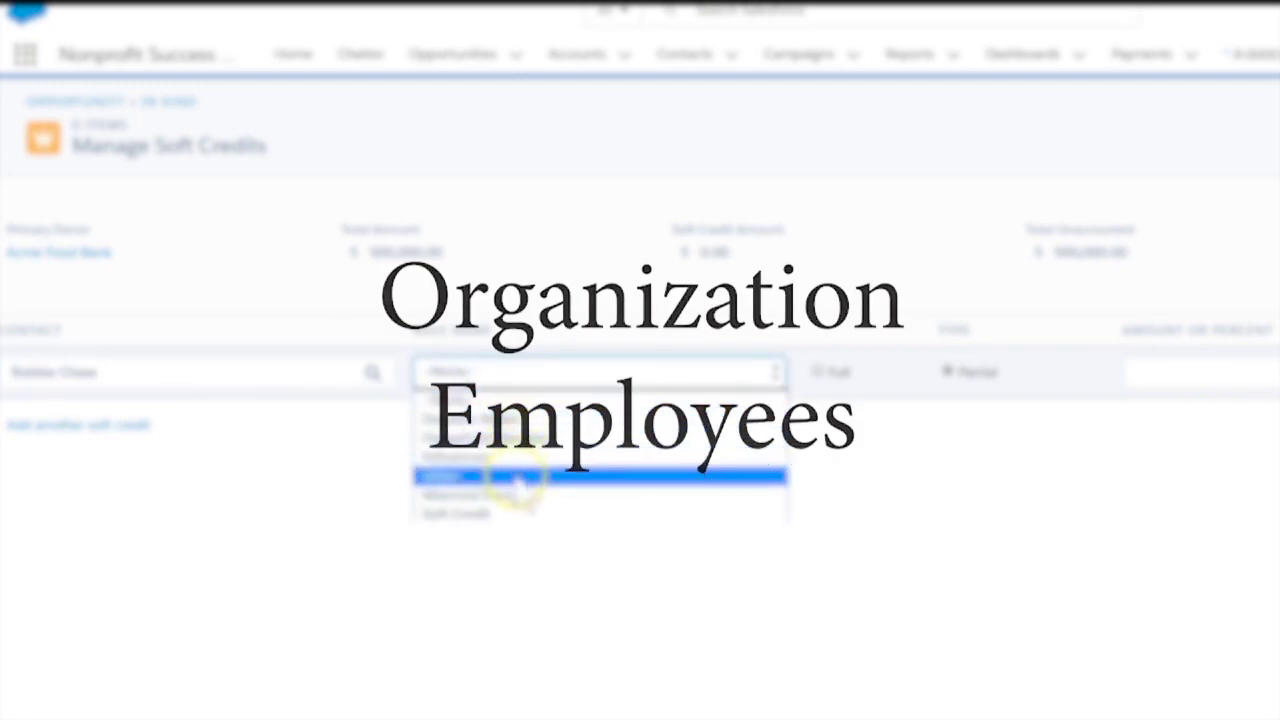
left_click(522, 513)
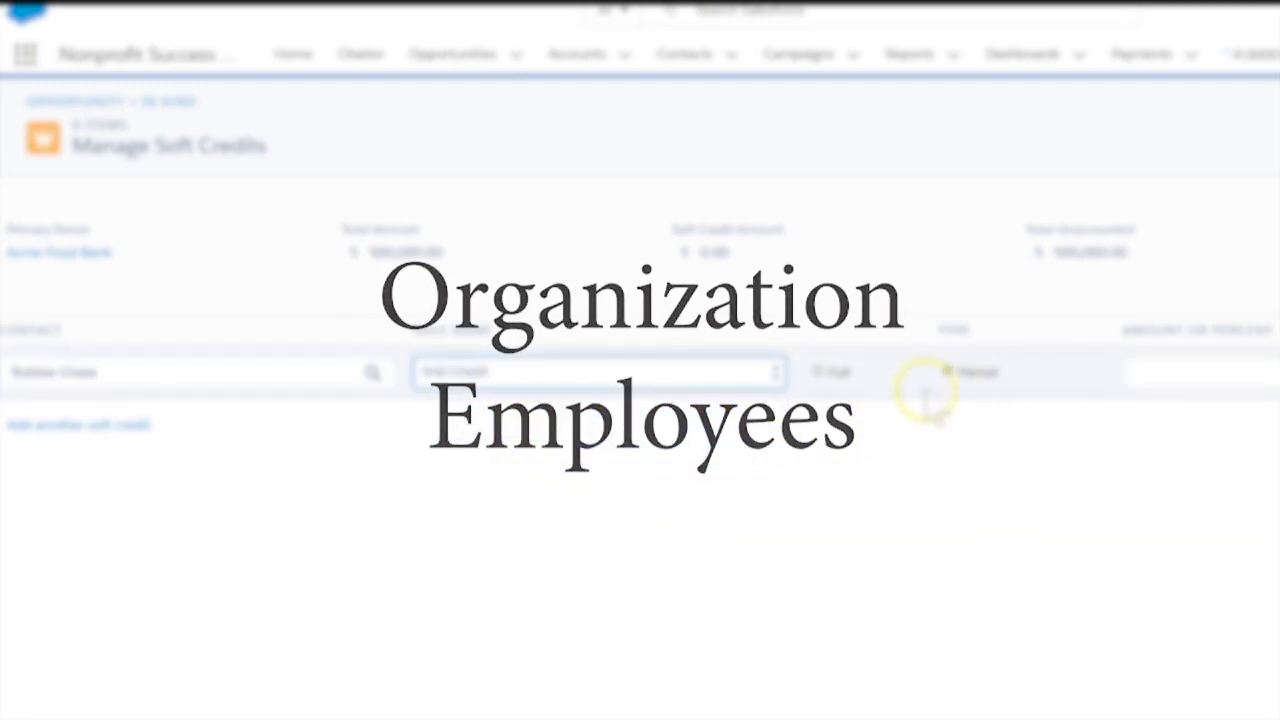
left_click(838, 376)
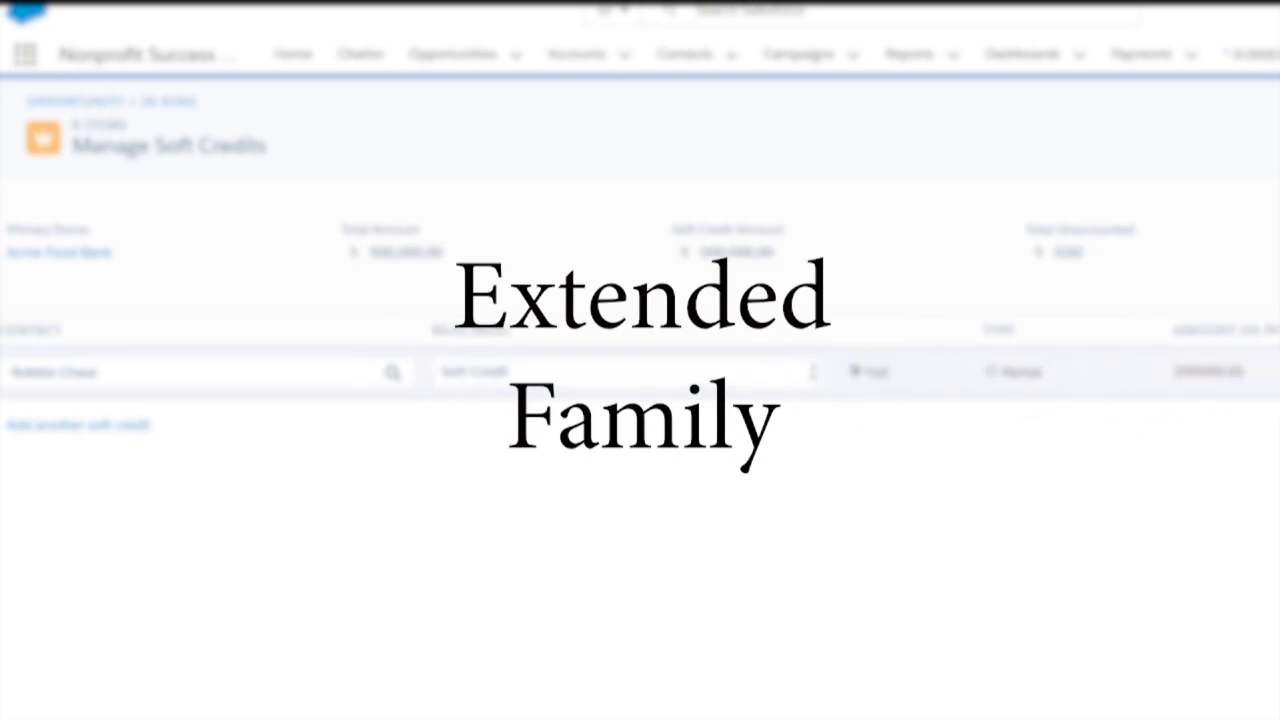
Add a second full soft credit for another contact with the Decision Maker role
left_click(94, 430)
left_click(95, 430)
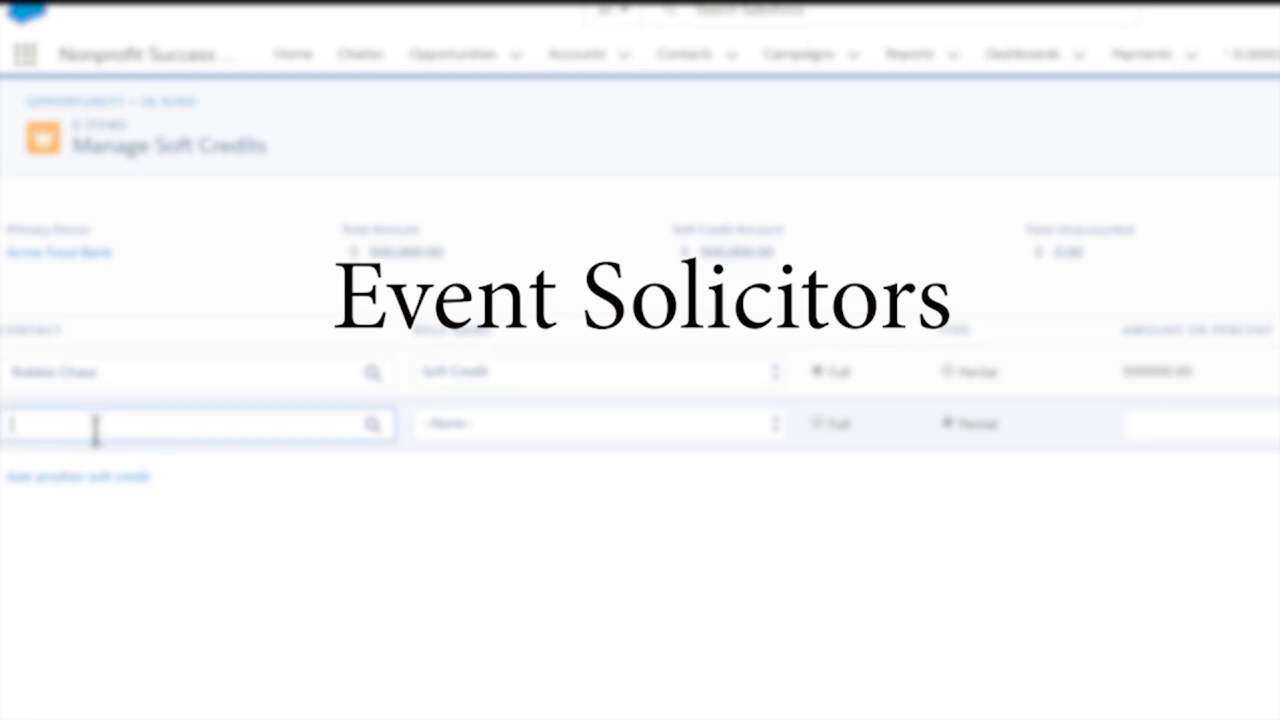
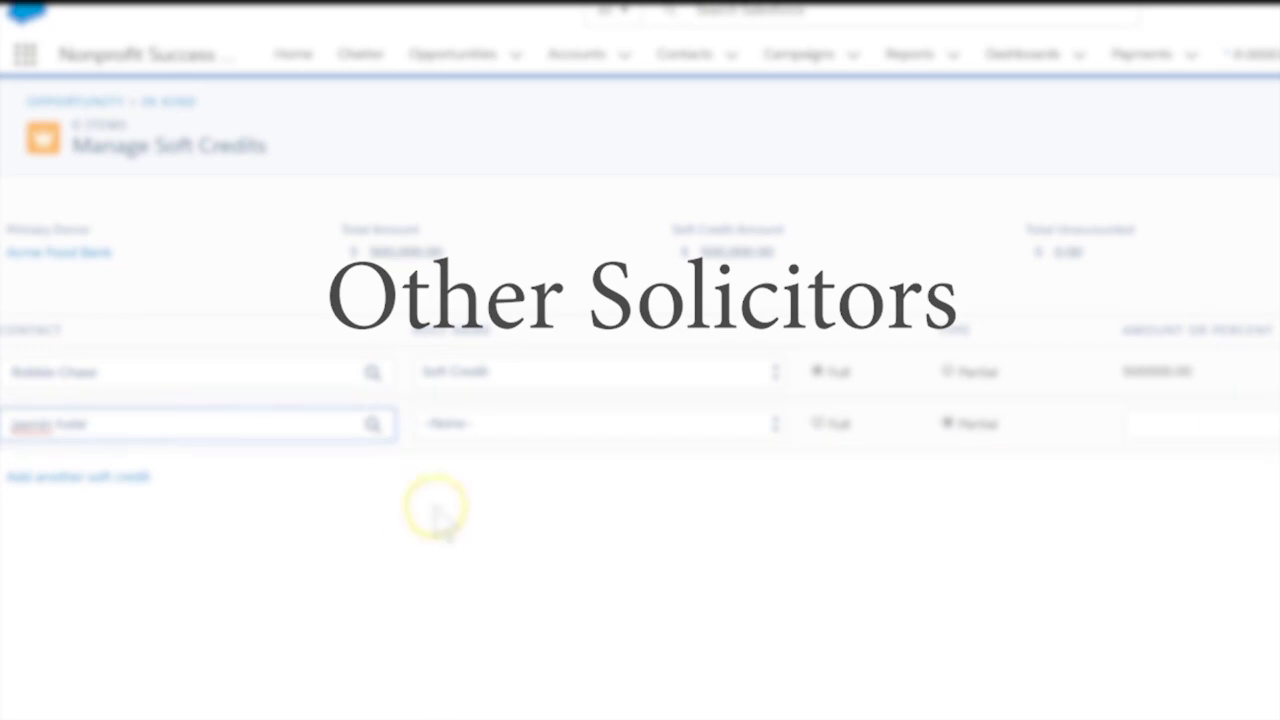
left_click(657, 423)
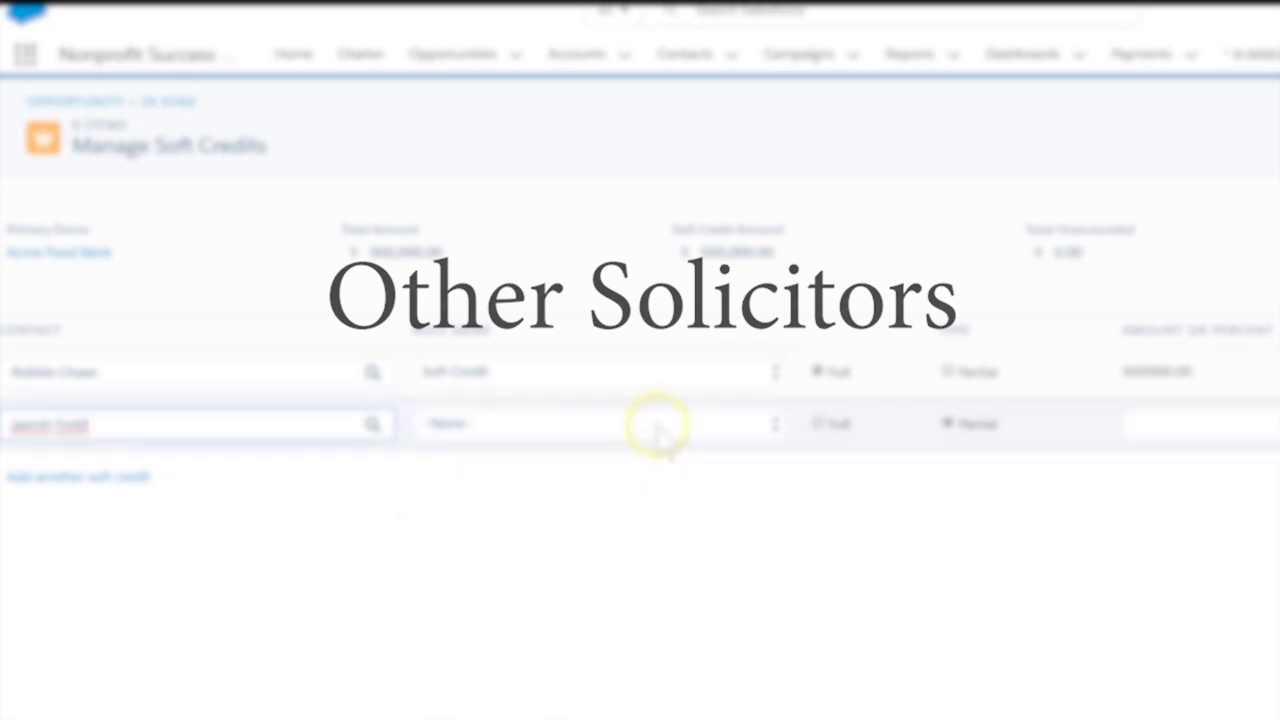
left_click(634, 470)
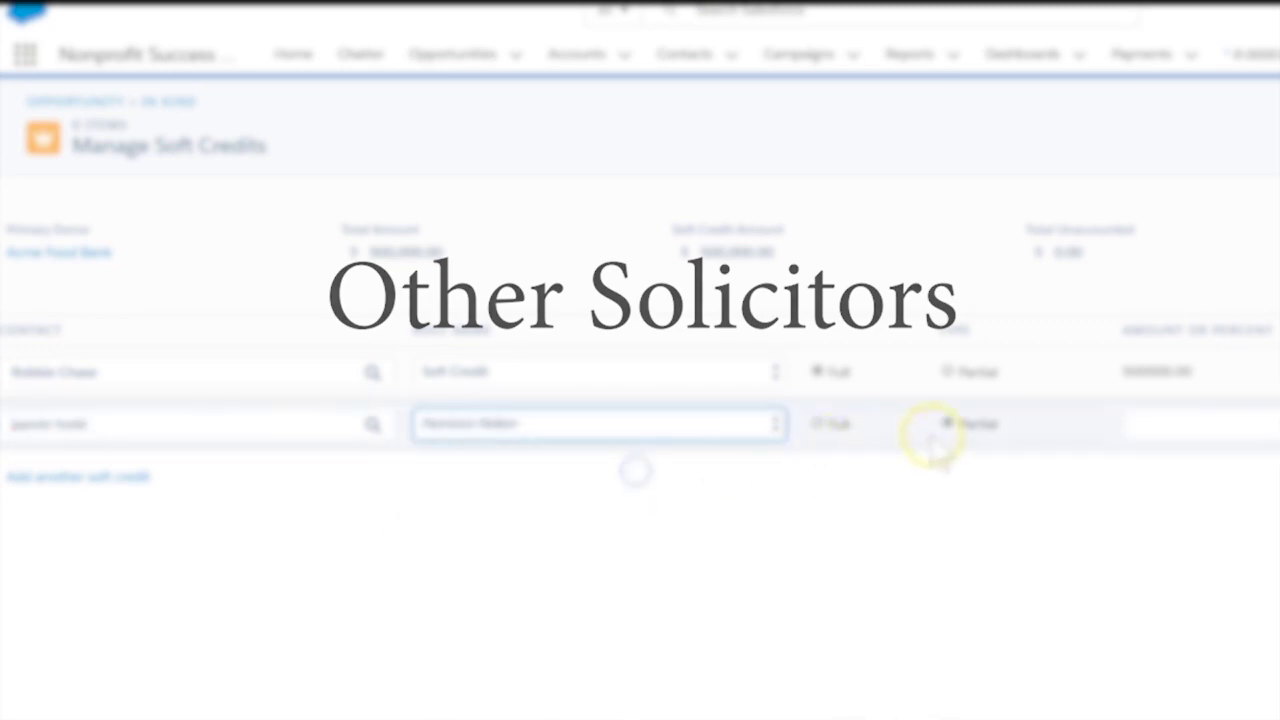
left_click(840, 425)
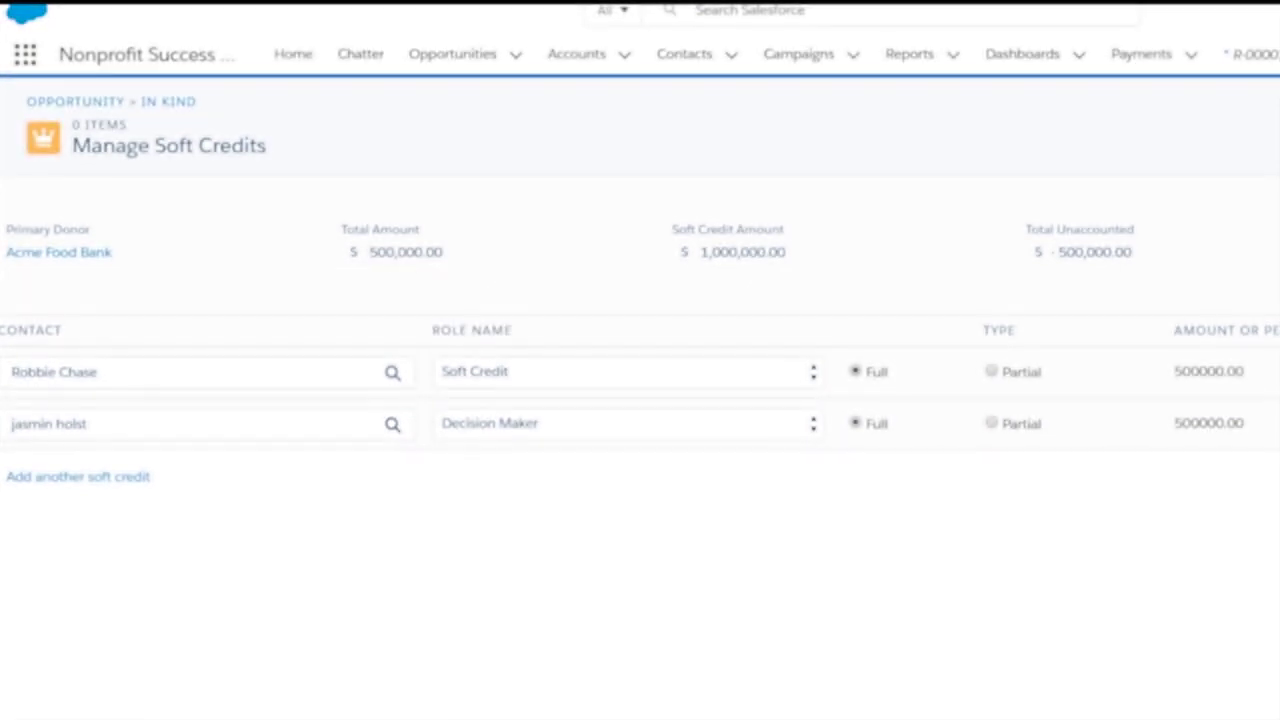
left_click(1189, 556)
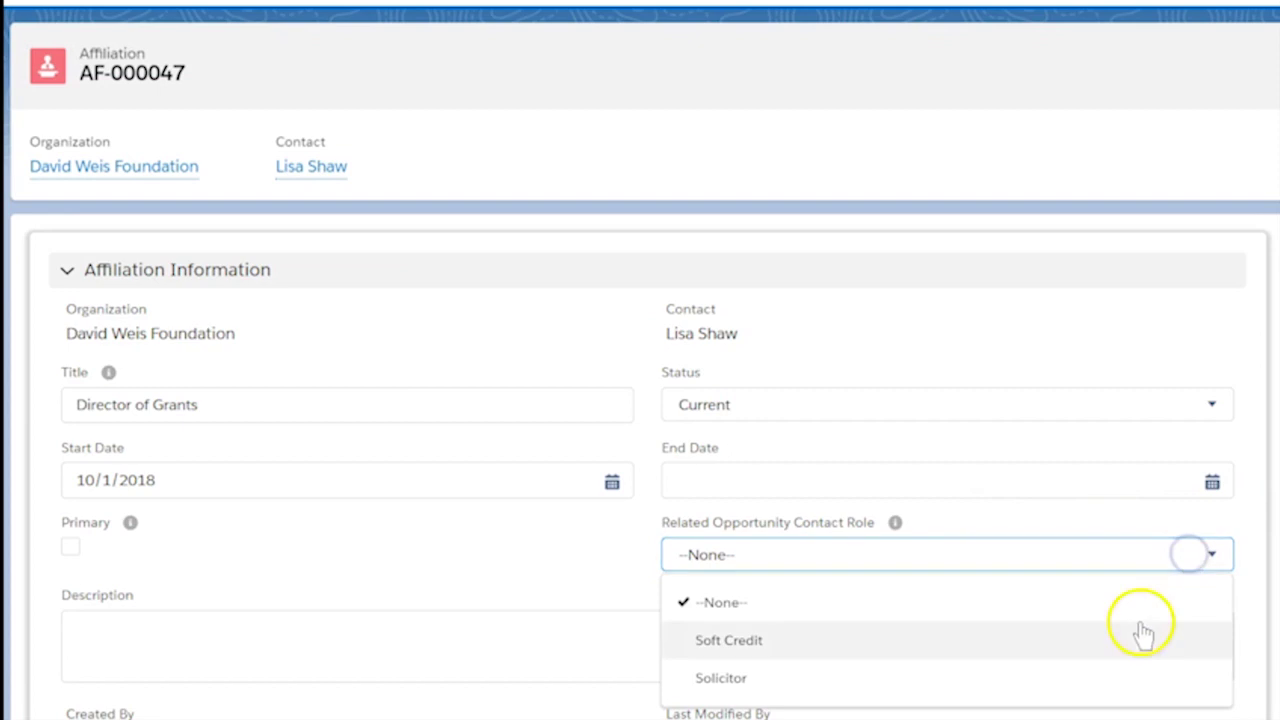
Choose Soft Credit as Related Opportunity Contact Role on affiliation AF-000047 and relationship R-000022
left_click(1130, 639)
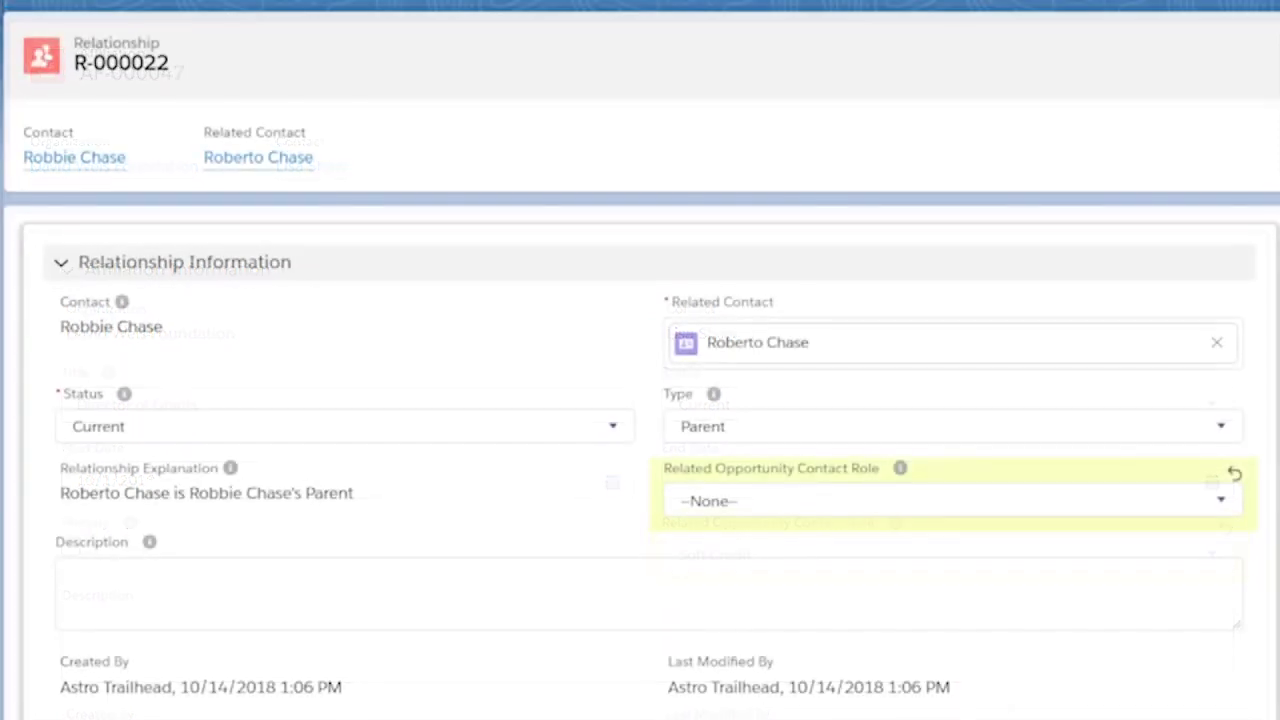
left_click(783, 505)
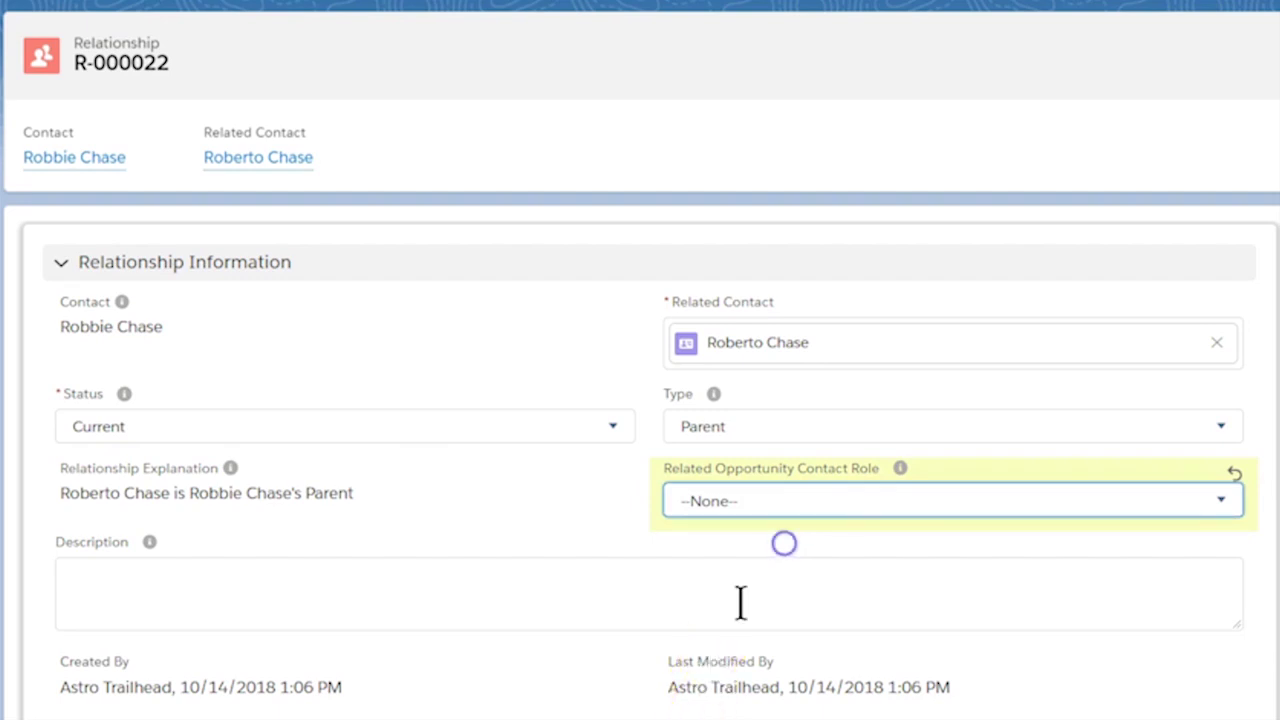
left_click(816, 497)
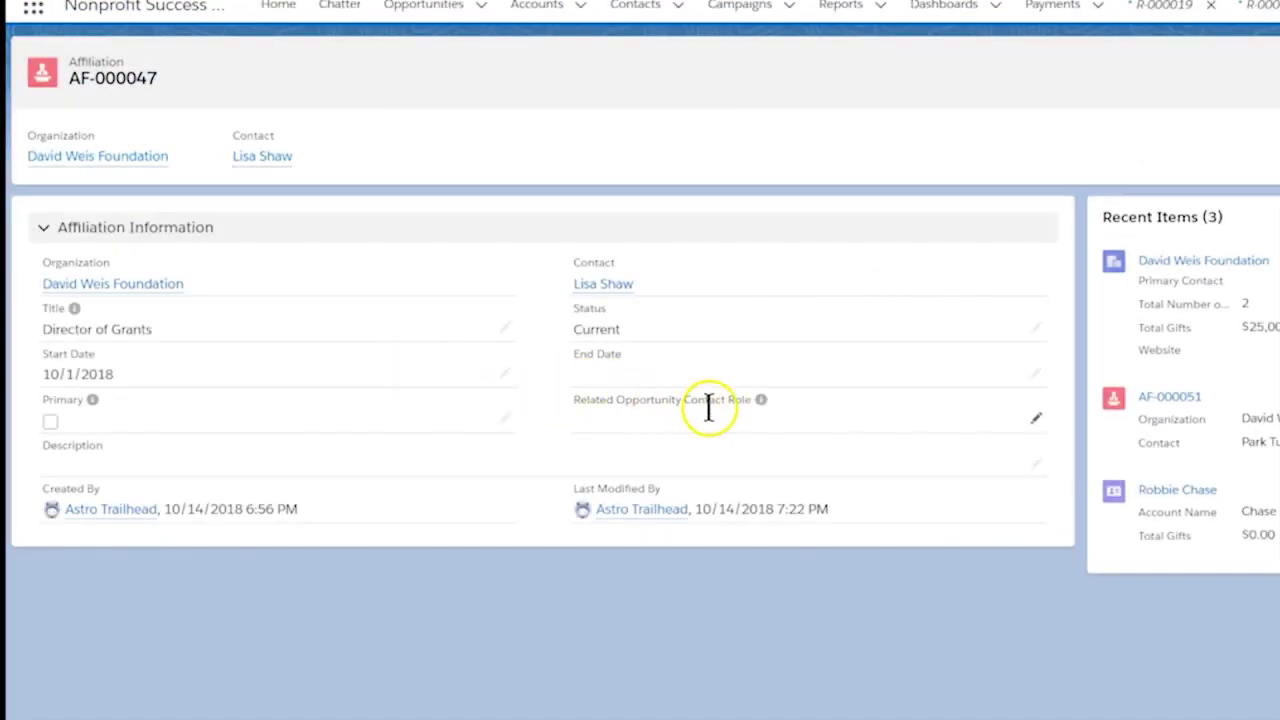
Save the first foundation affiliation with Soft Credit as its contact role
left_click(1035, 421)
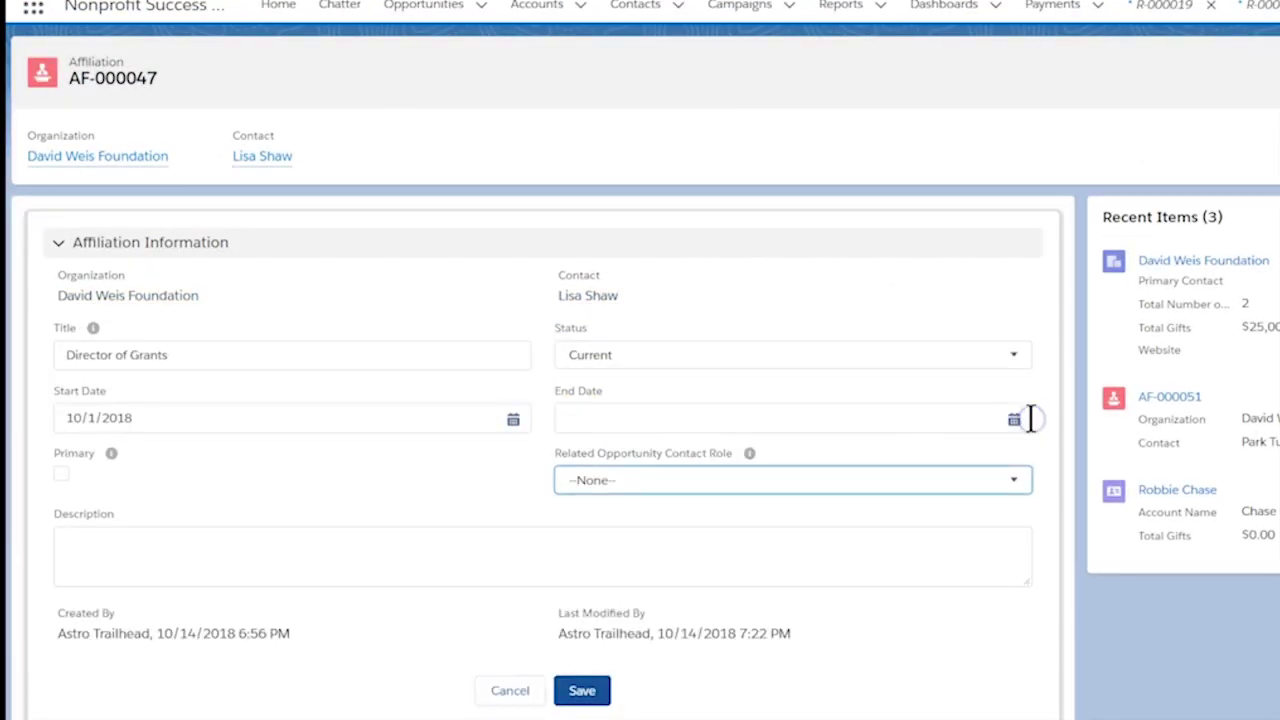
left_click(993, 481)
left_click(946, 551)
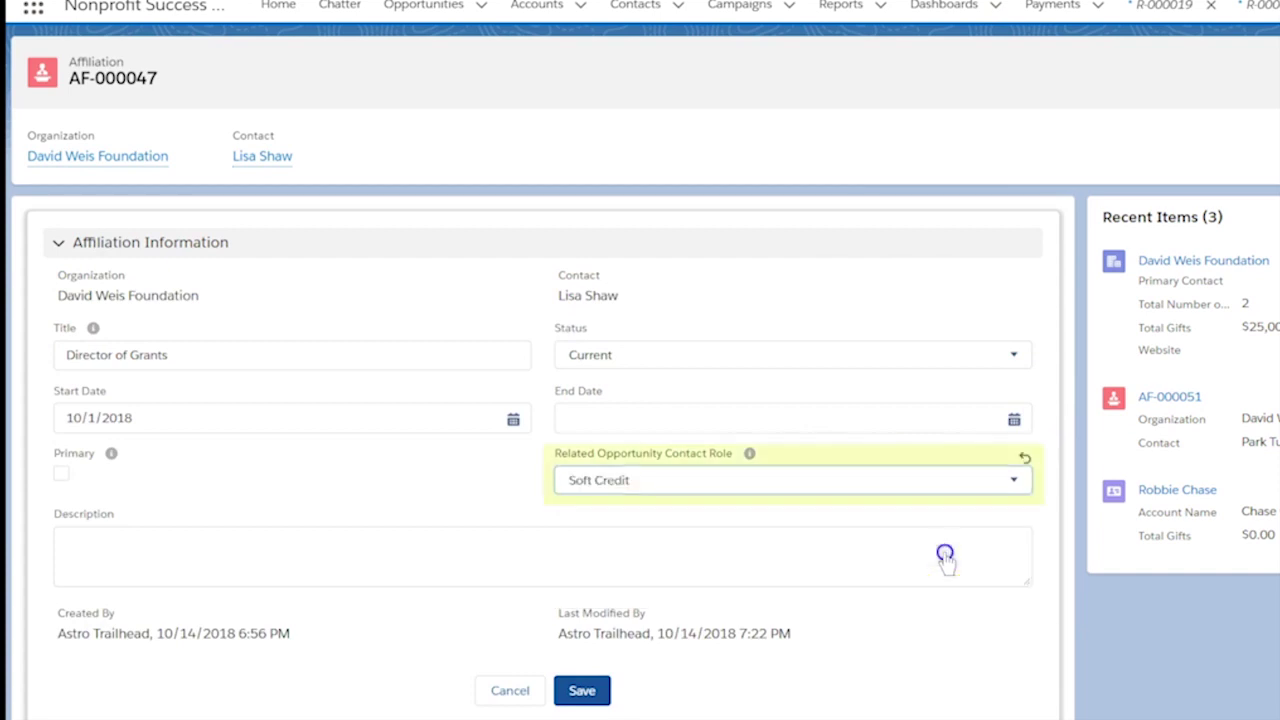
left_click(590, 692)
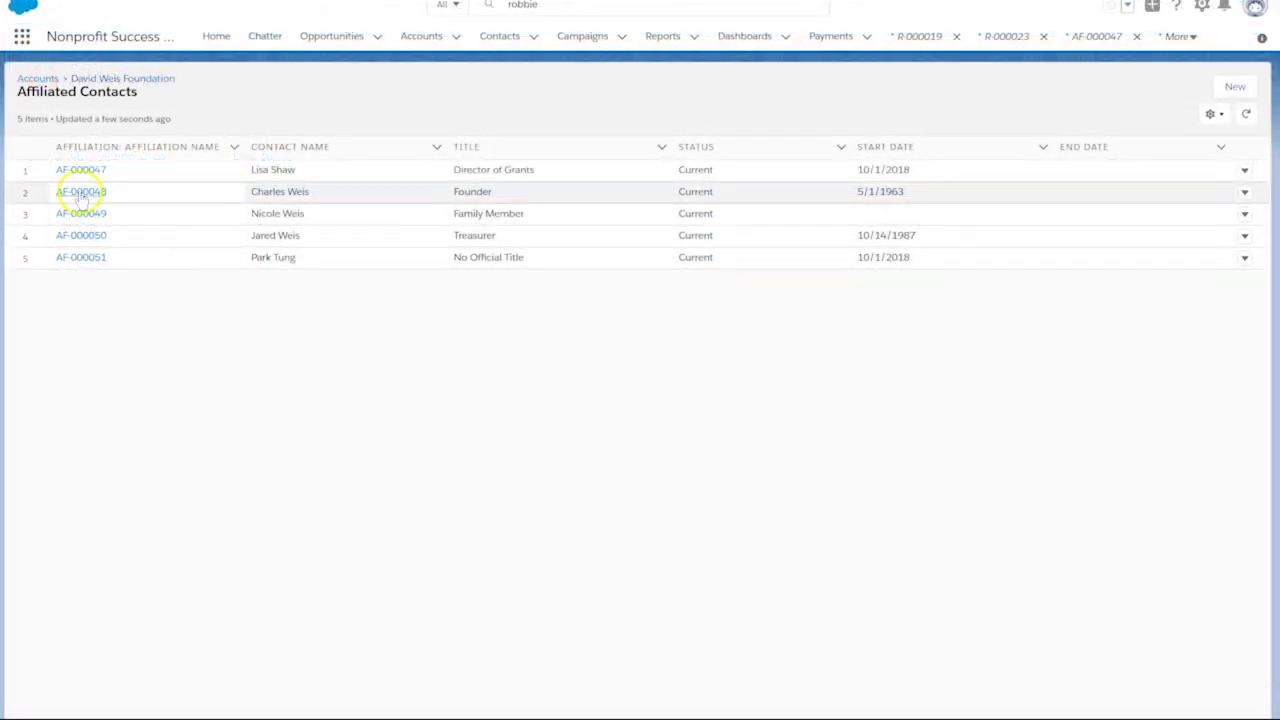
Give affiliation AF-000048 the Soft Credit contact role and save it
left_click(83, 193)
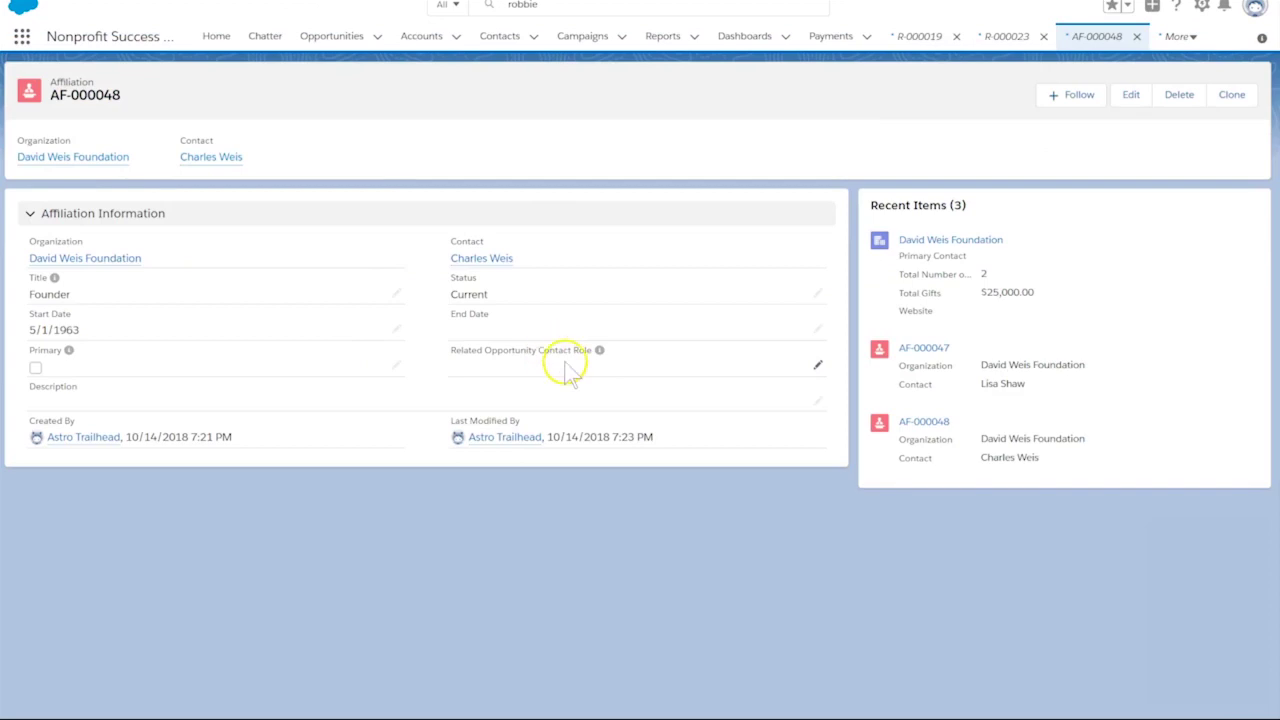
left_click(816, 366)
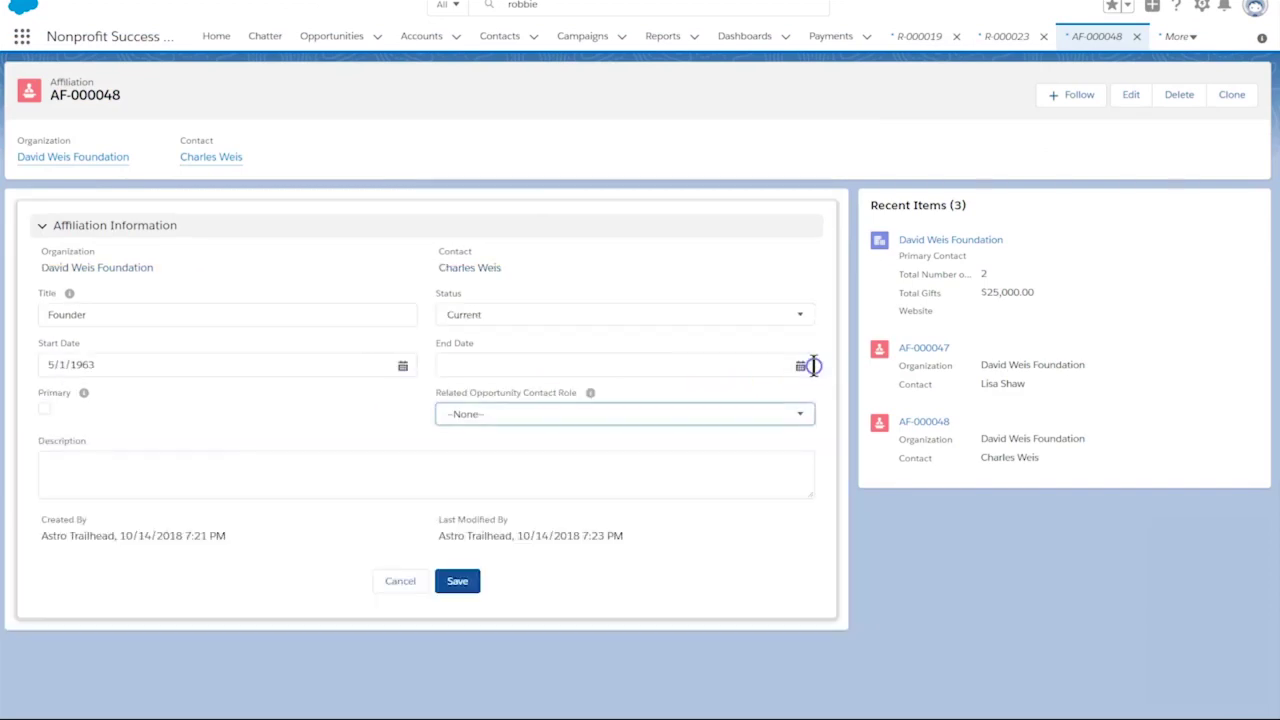
left_click(571, 414)
left_click(552, 470)
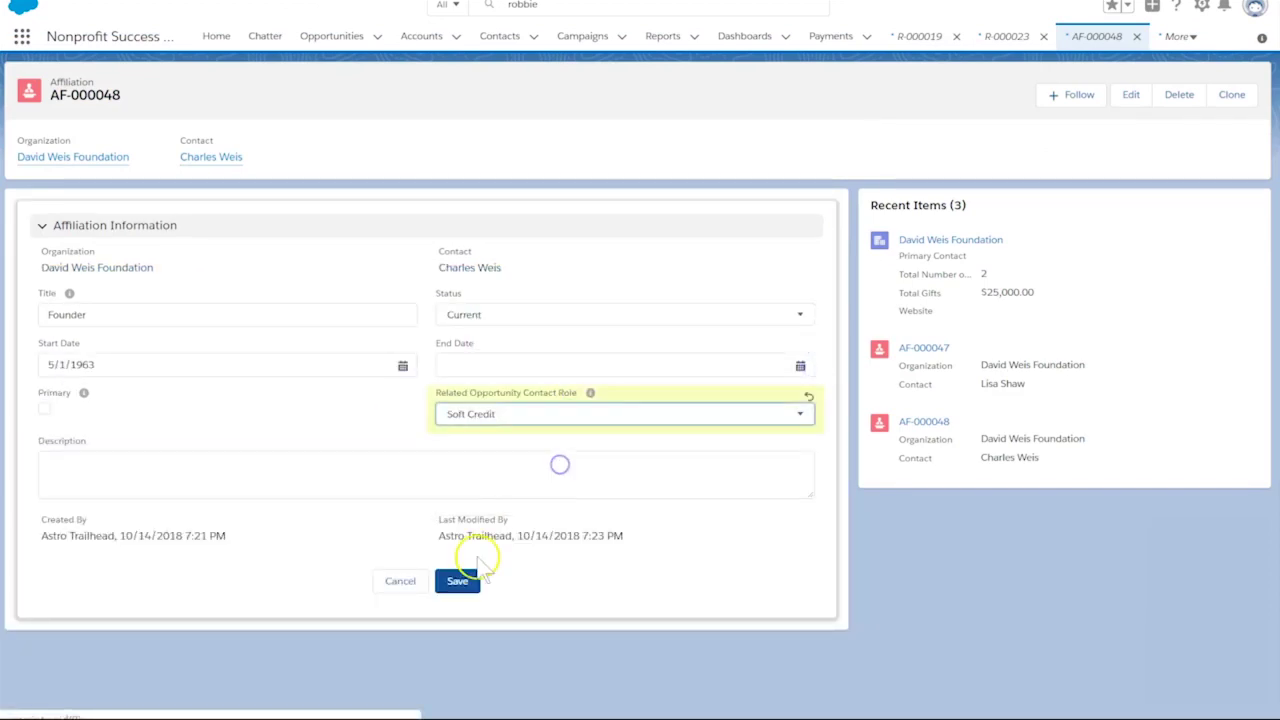
left_click(457, 580)
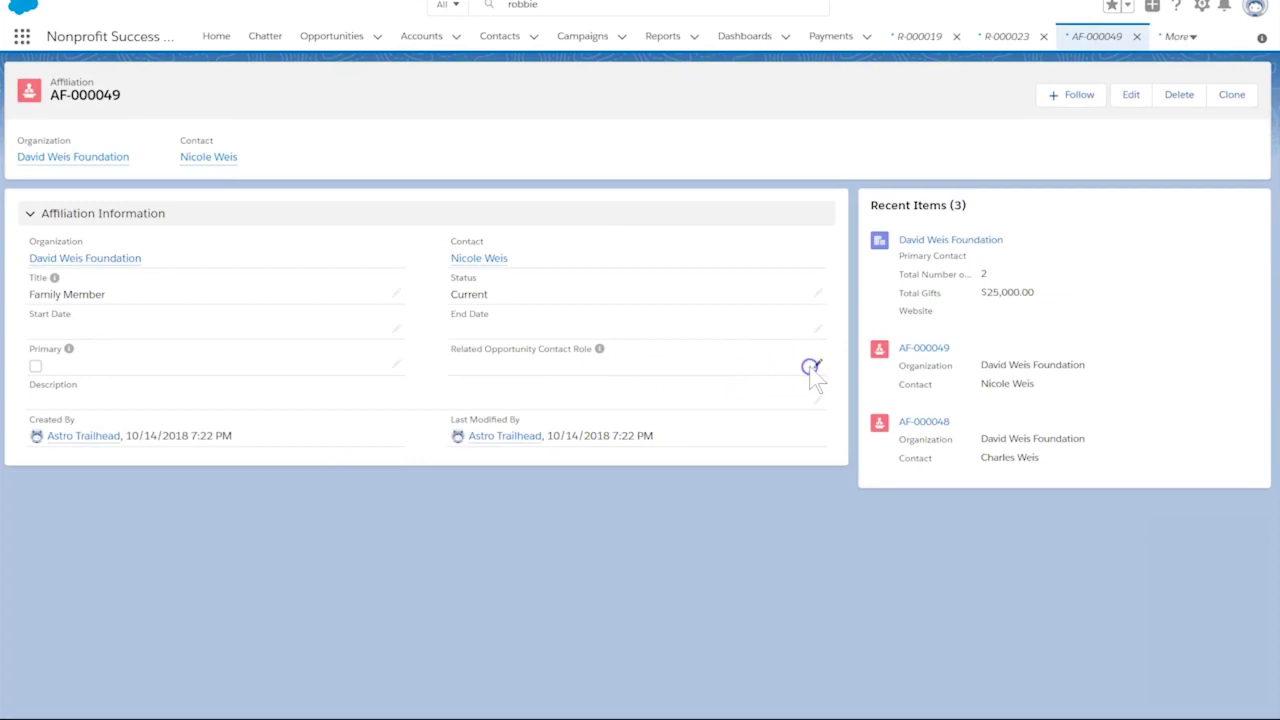
Set Soft Credit as the contact role on the next two affiliations and save each
left_click(814, 366)
left_click(571, 412)
left_click(563, 471)
left_click(460, 580)
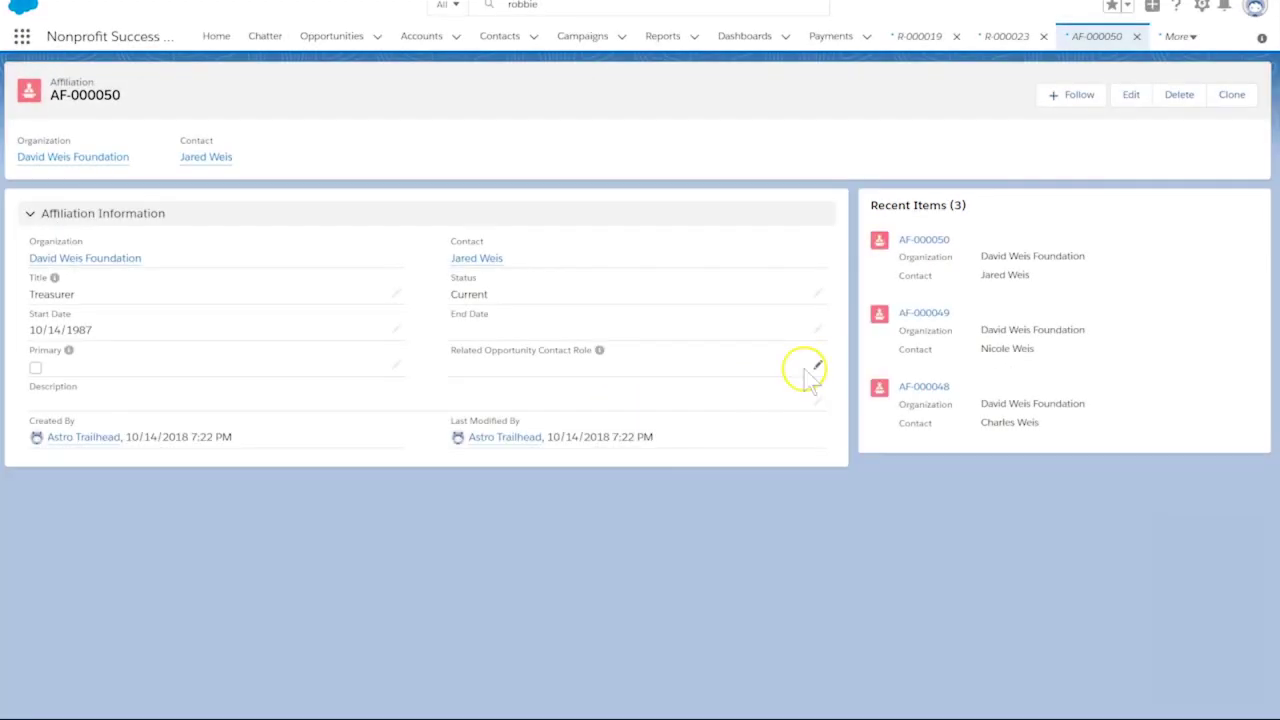
left_click(810, 366)
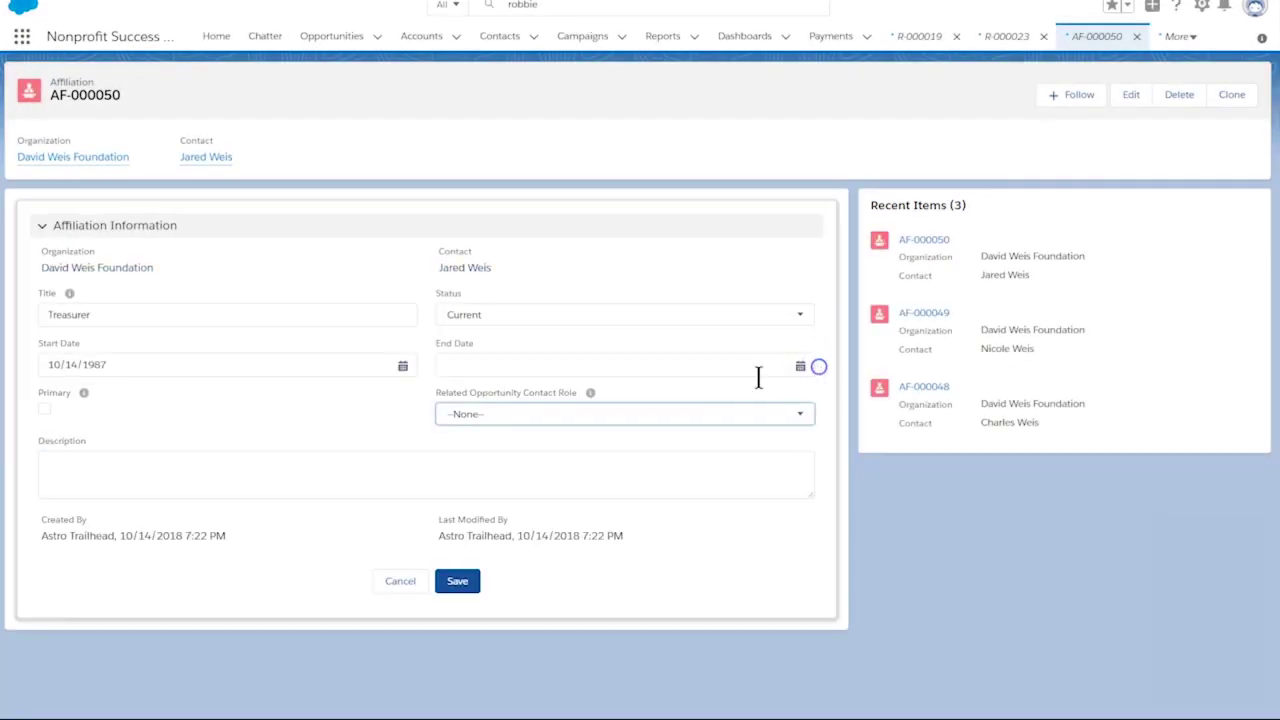
left_click(584, 413)
left_click(551, 471)
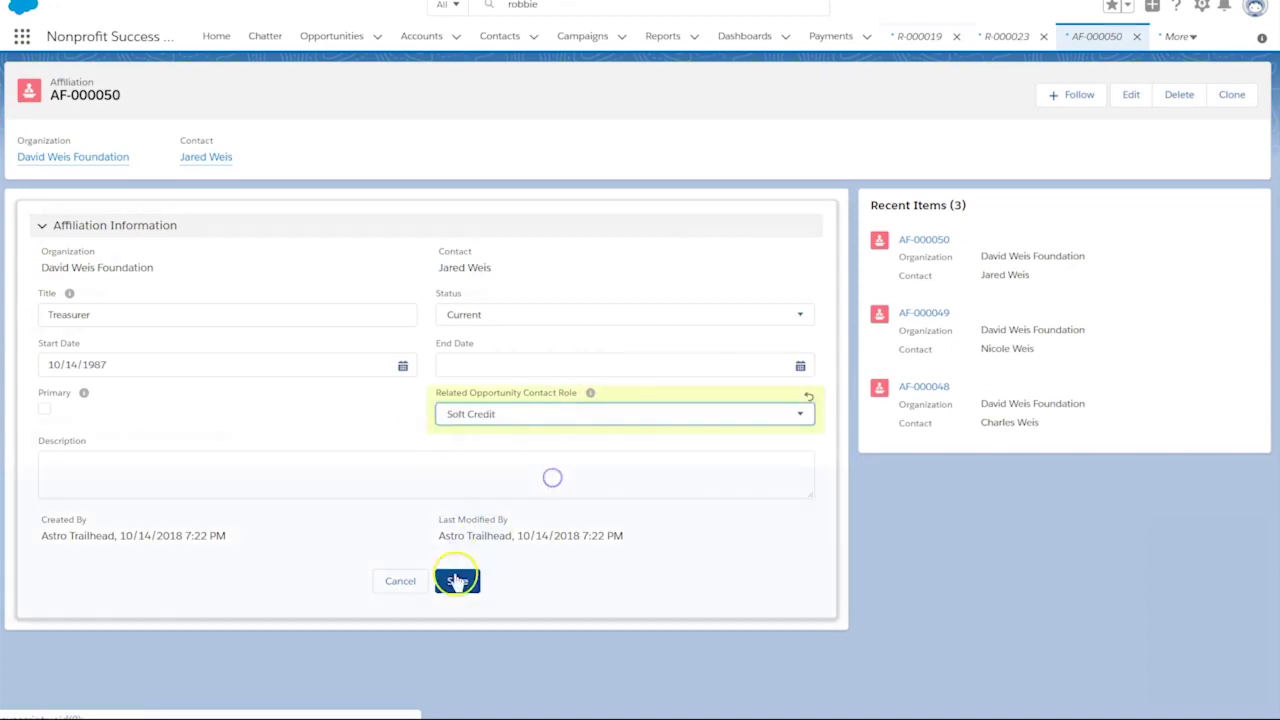
left_click(457, 580)
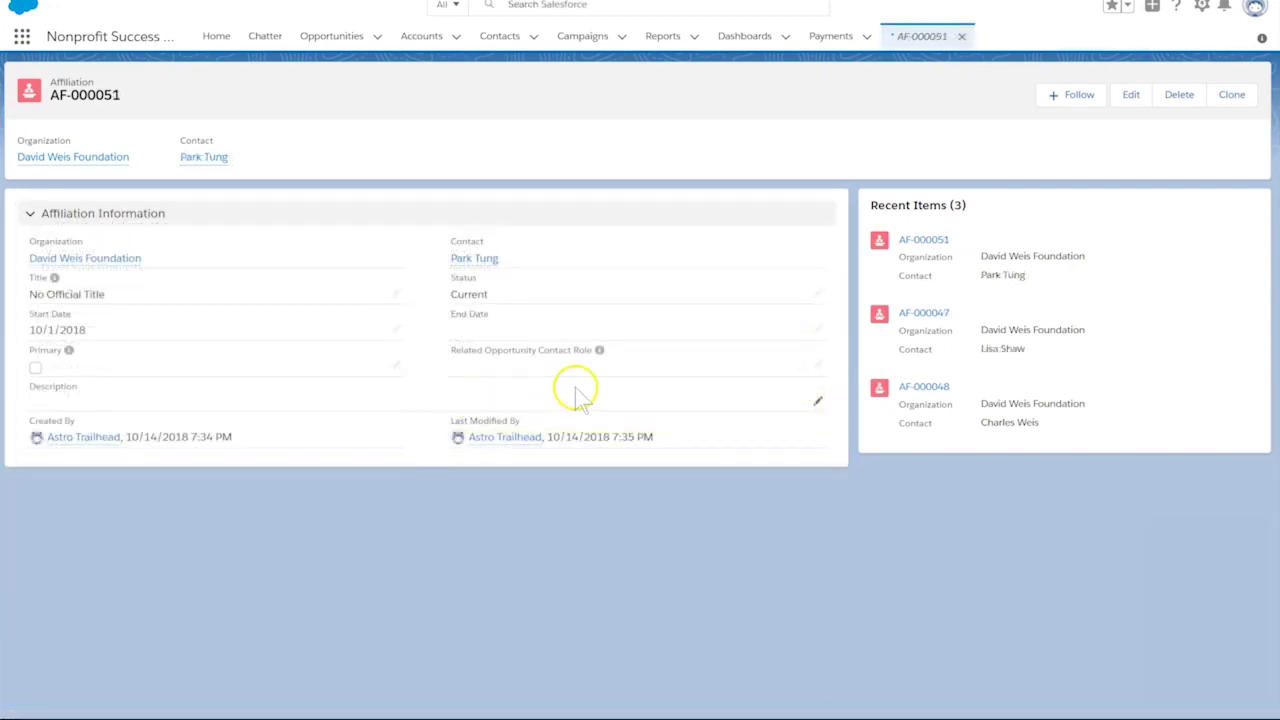
Select Solicitor as the contact role on the newest affiliation, AF-000051
left_click(817, 401)
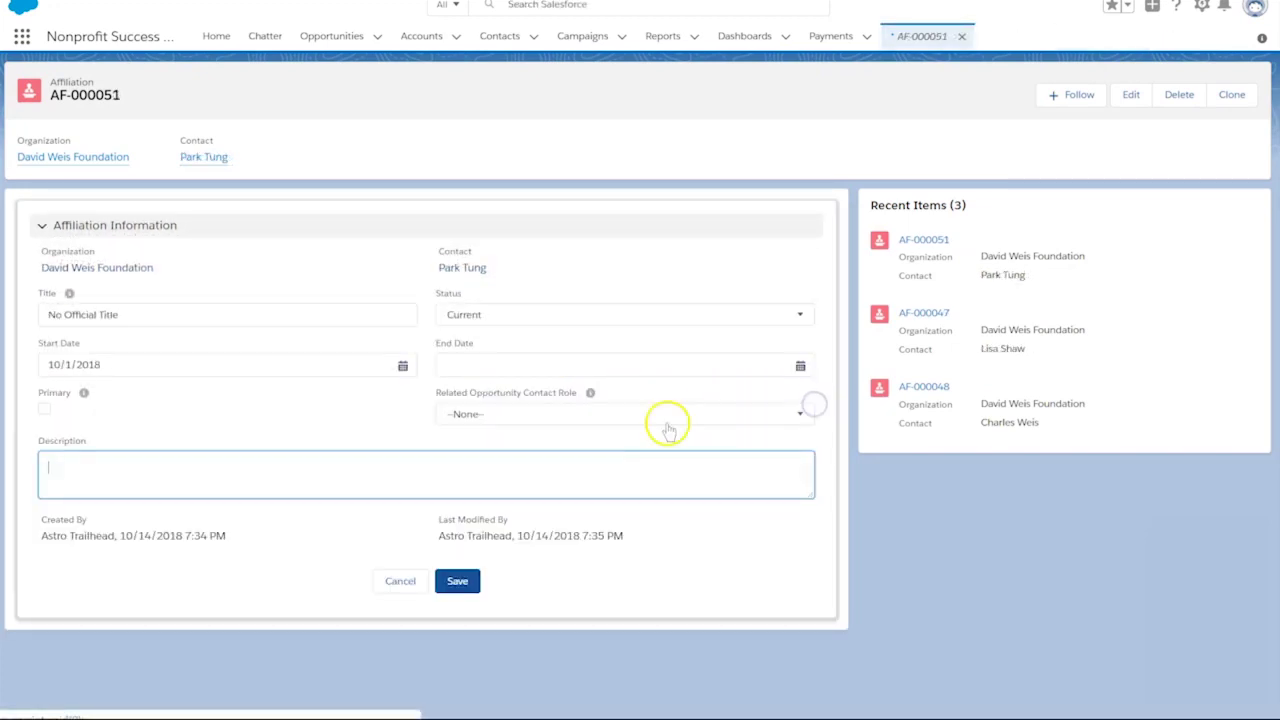
left_click(608, 413)
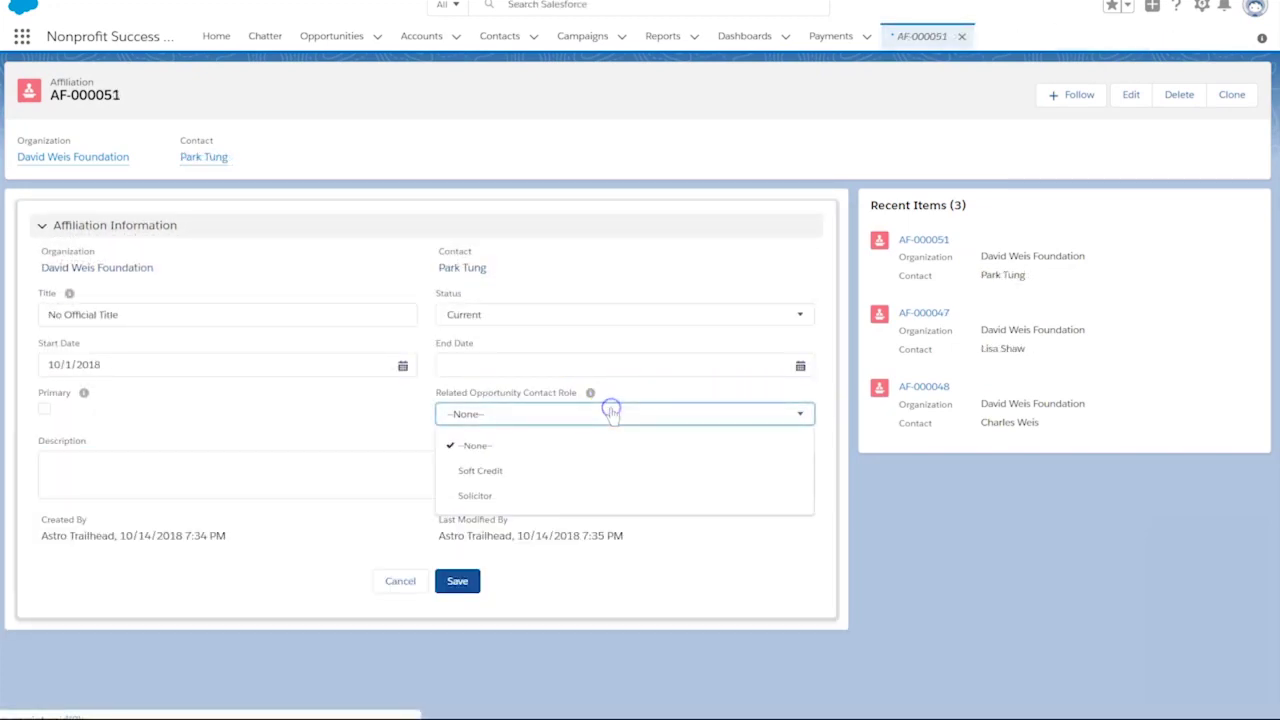
left_click(554, 490)
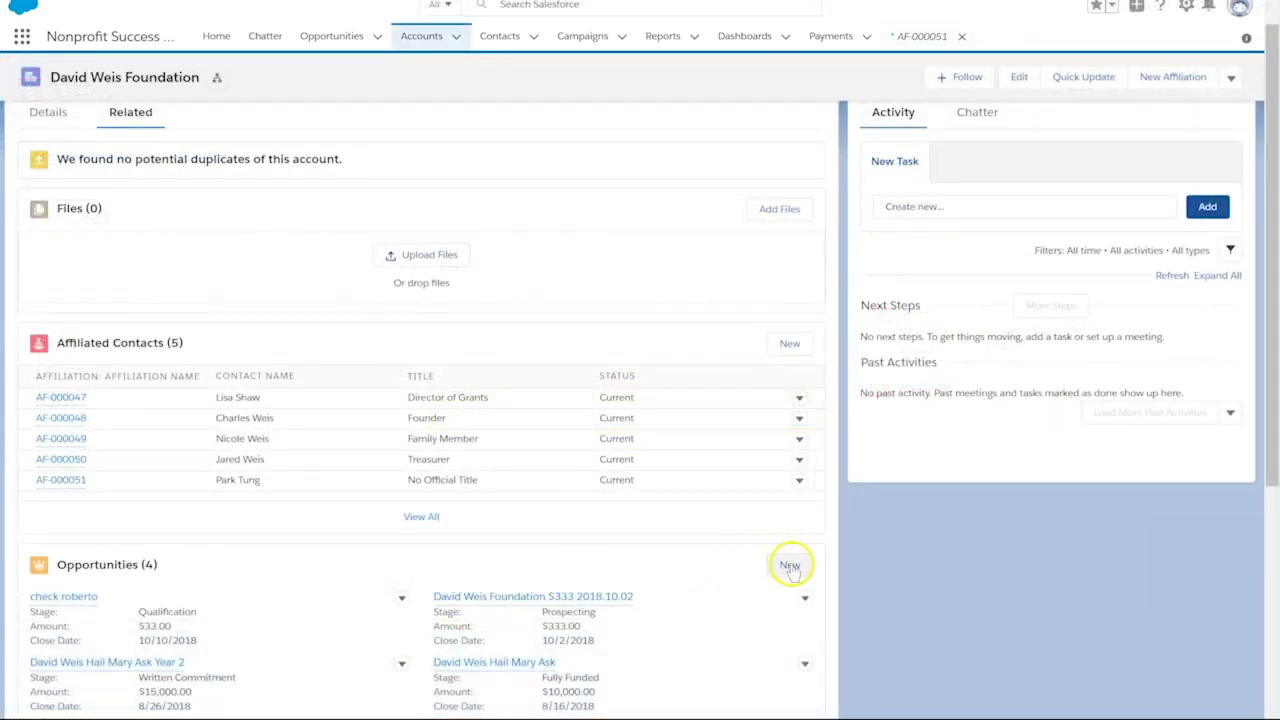
Save a $50,000 Donation closing 10/25/2018 at Prospecting stage and list all its contact roles
left_click(789, 566)
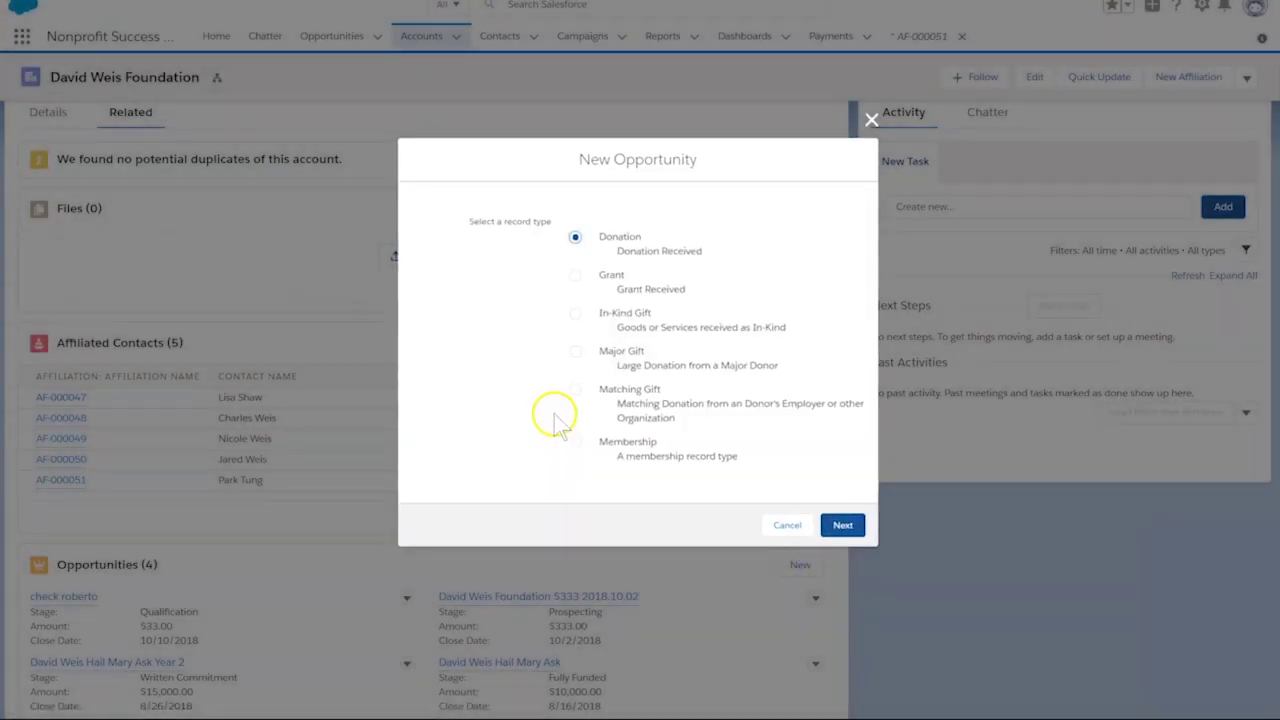
left_click(834, 523)
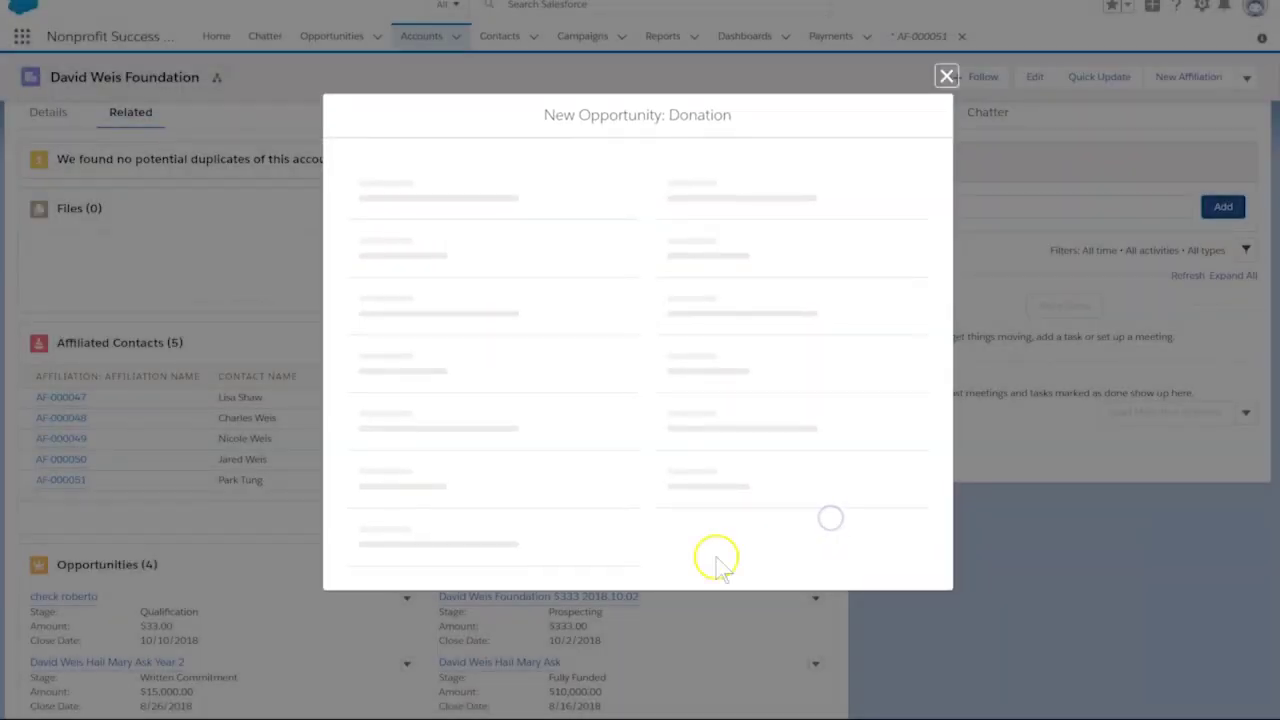
left_click(469, 265)
type("50000")
left_click(429, 313)
left_click(457, 403)
left_click(736, 313)
left_click(690, 368)
left_click(910, 673)
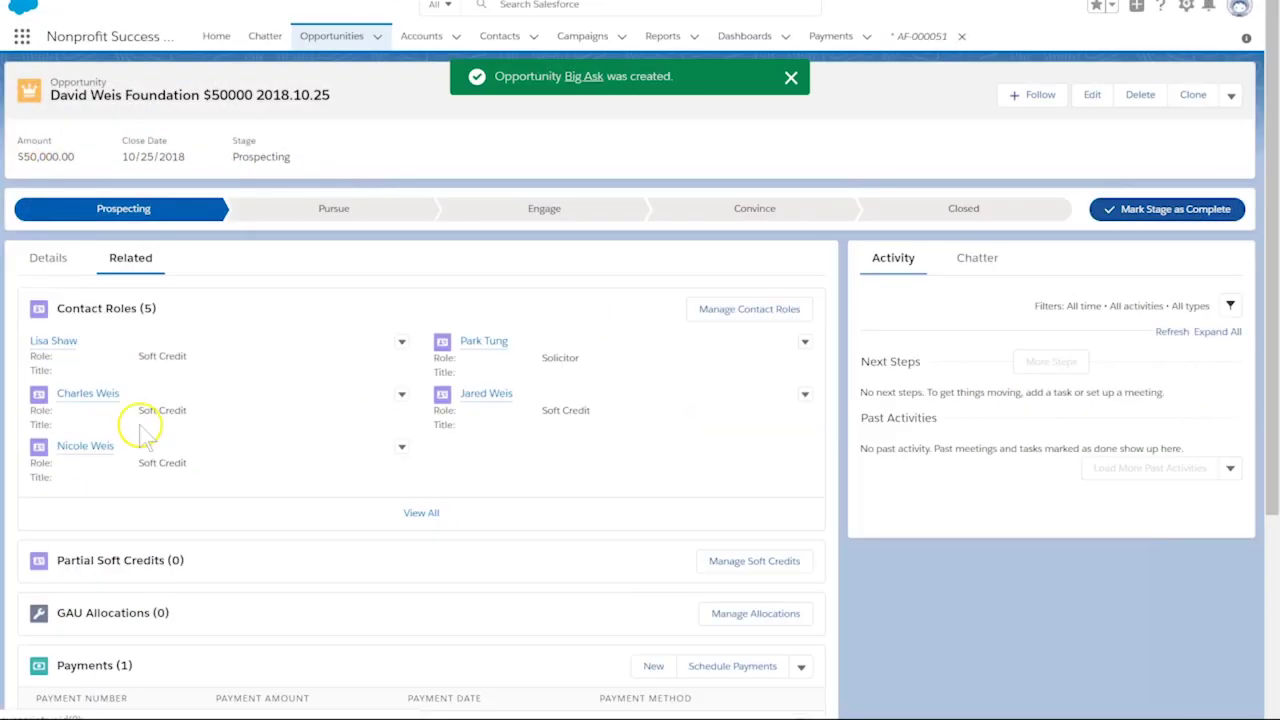
left_click(410, 510)
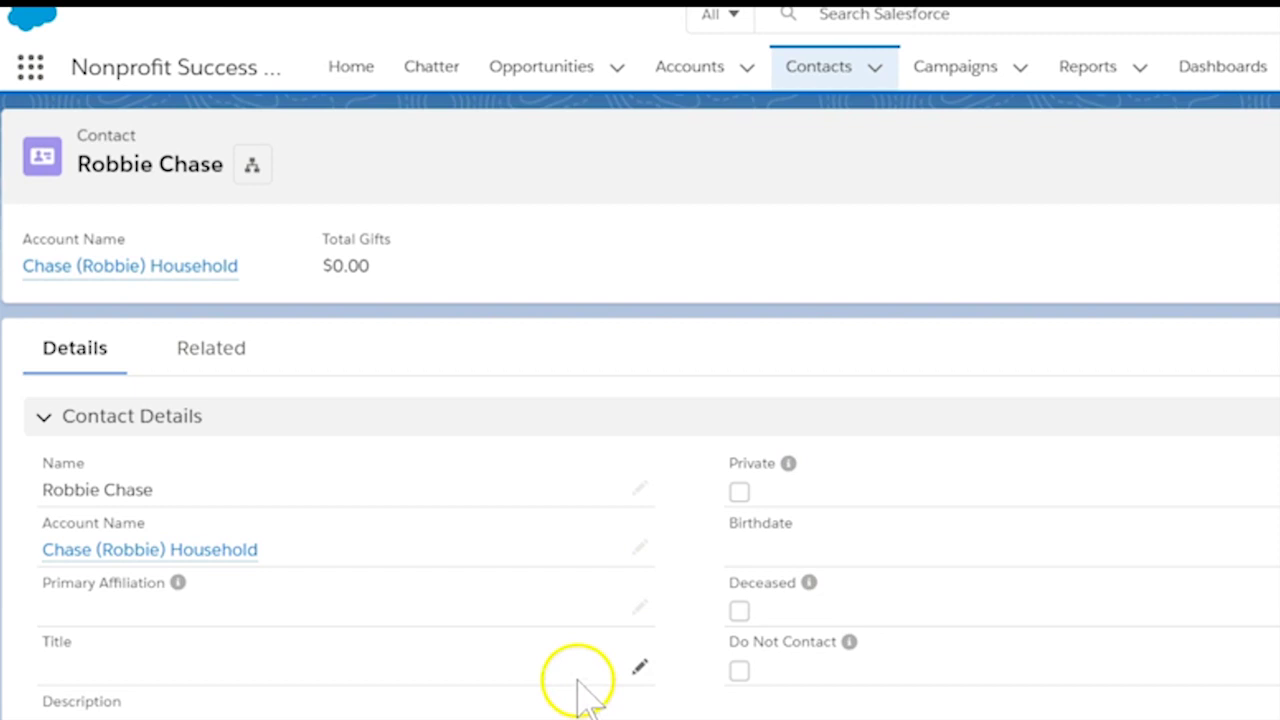
Set relationship R-000022's Related Opportunity Contact Role to Soft Credit
left_click(183, 345)
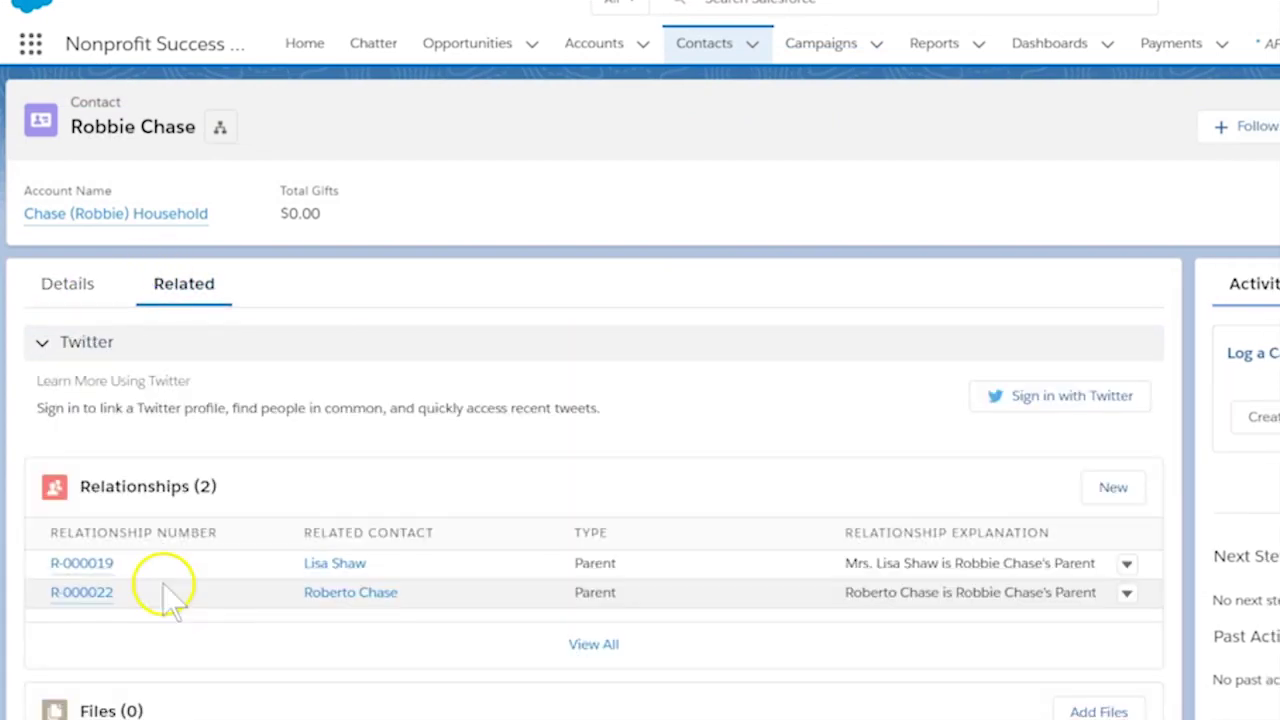
left_click(82, 592)
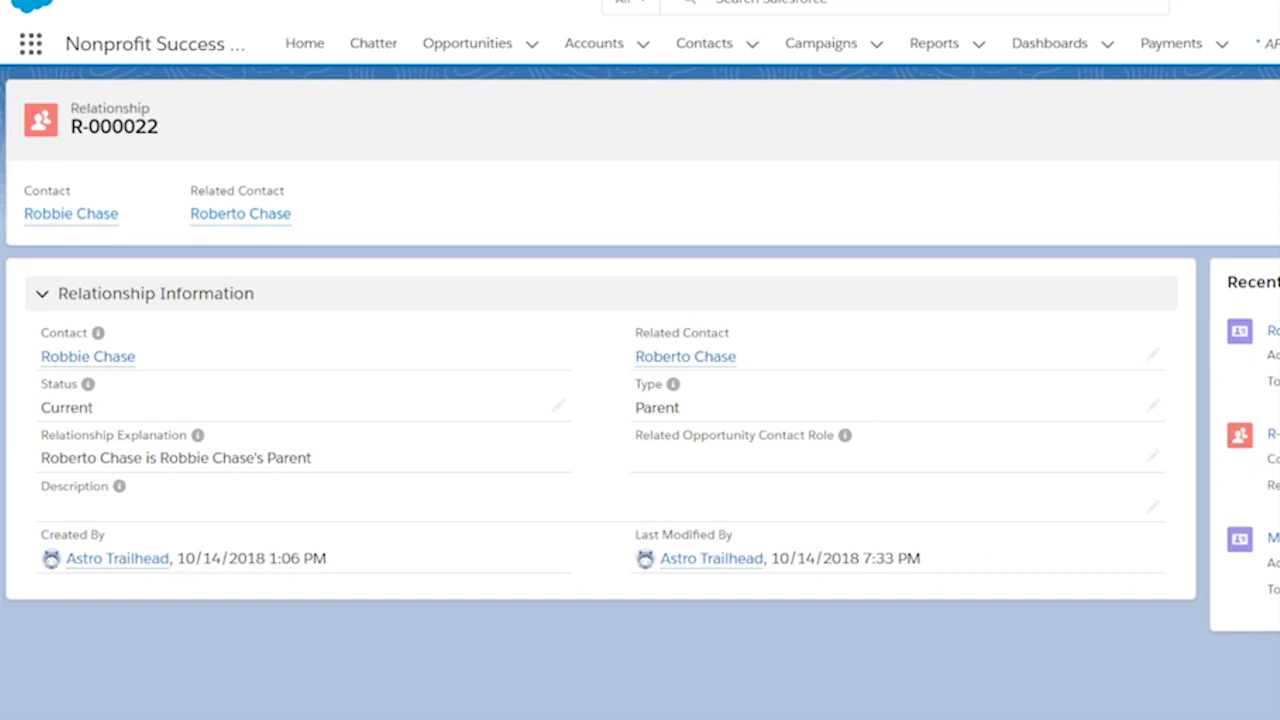
left_click(1151, 457)
left_click(934, 524)
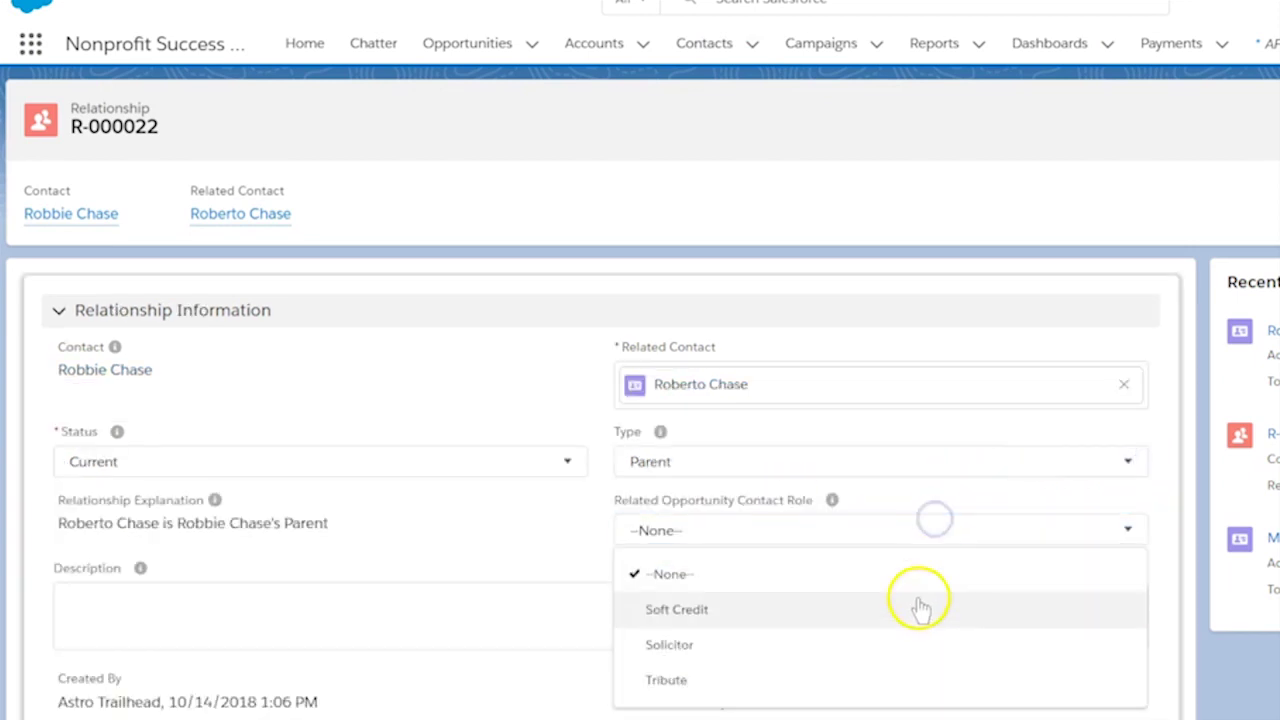
left_click(918, 606)
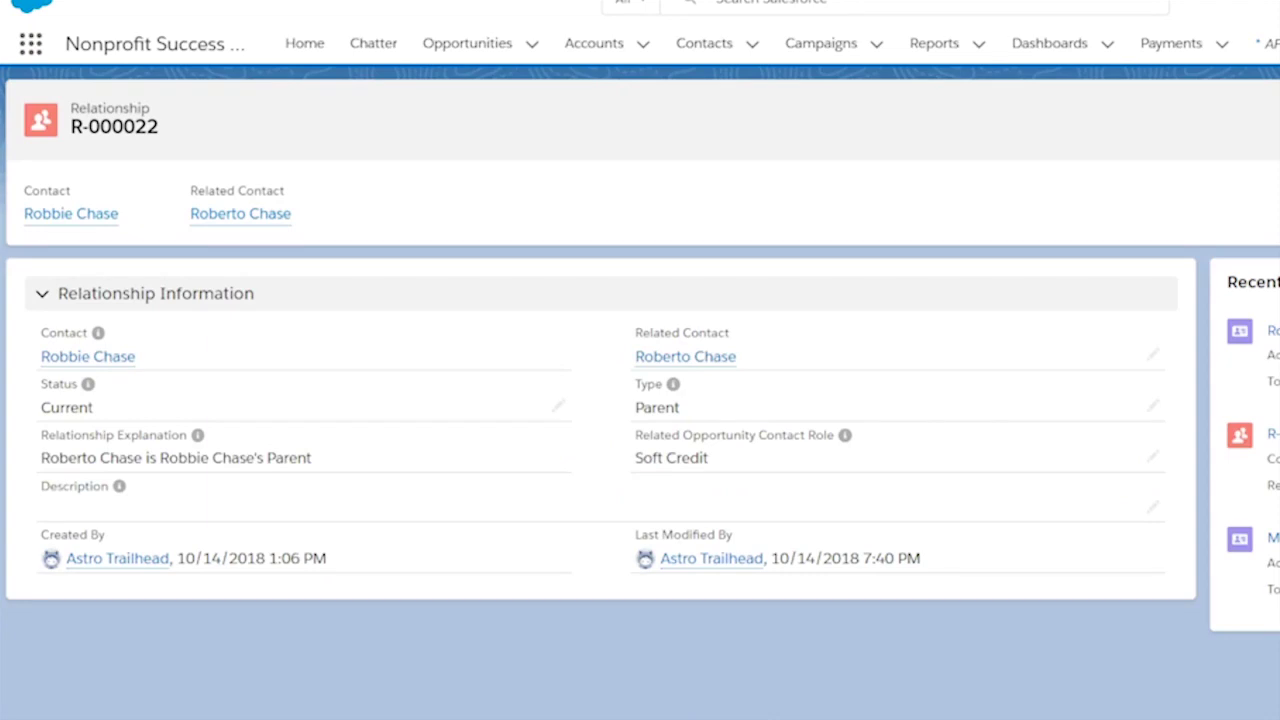
left_click(685, 356)
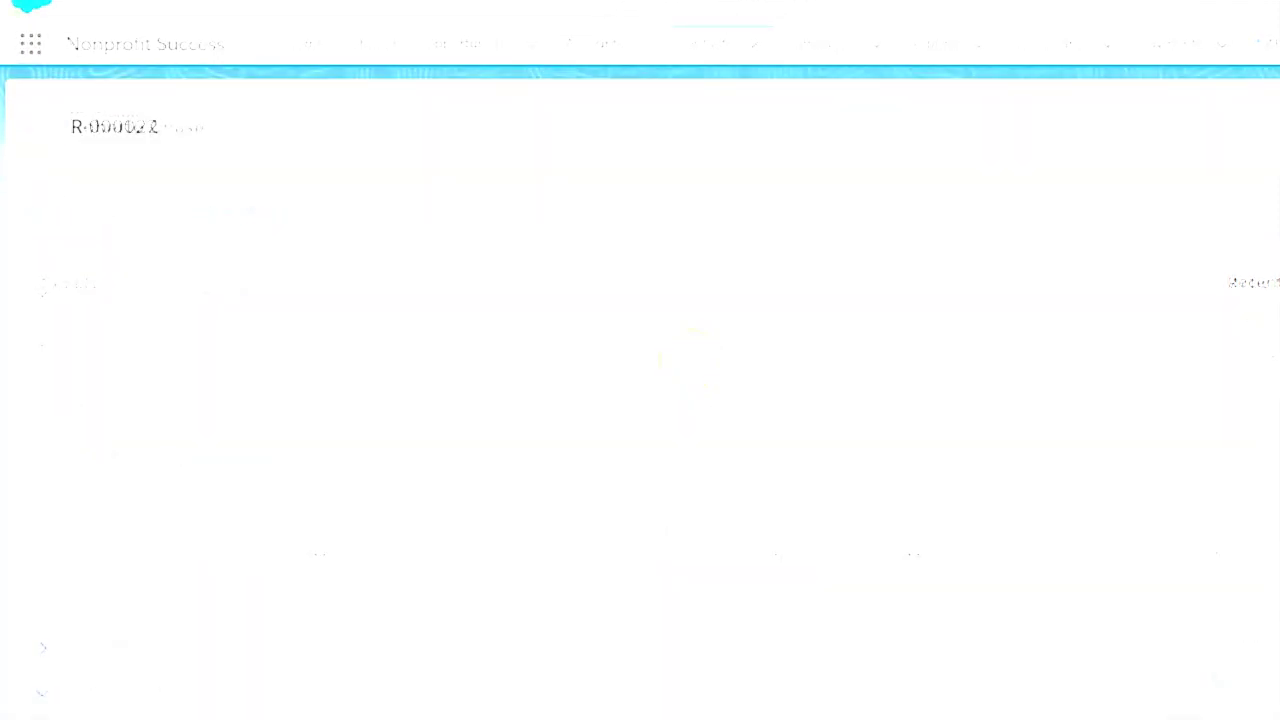
Save a $500 Pledge donation closing 10/14/2018 for the parent and show its related records
left_click(200, 288)
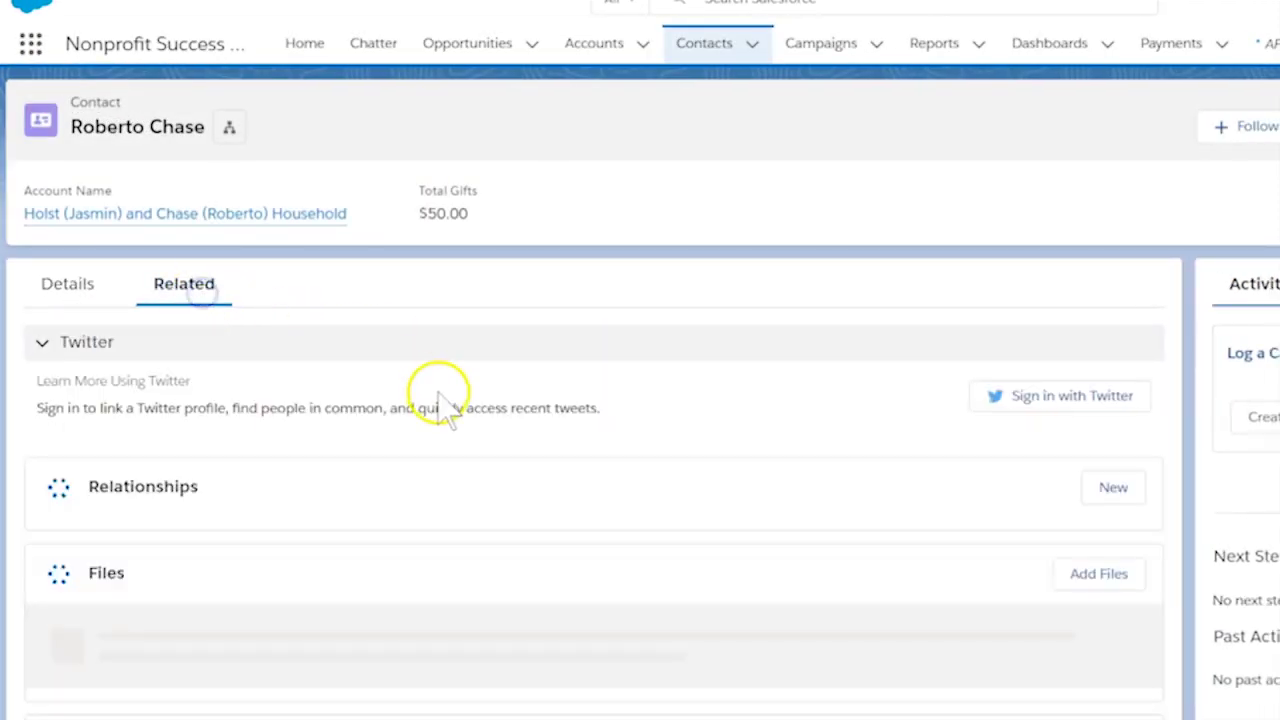
left_click(81, 563)
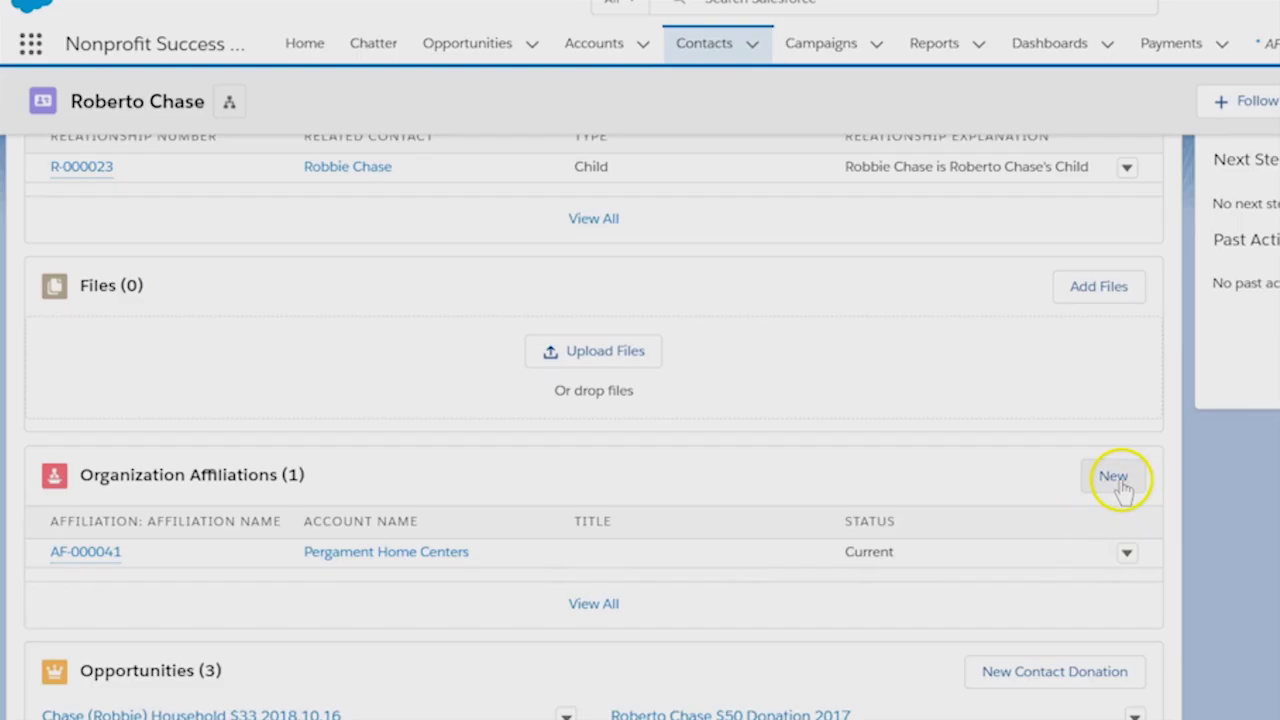
left_click(1117, 481)
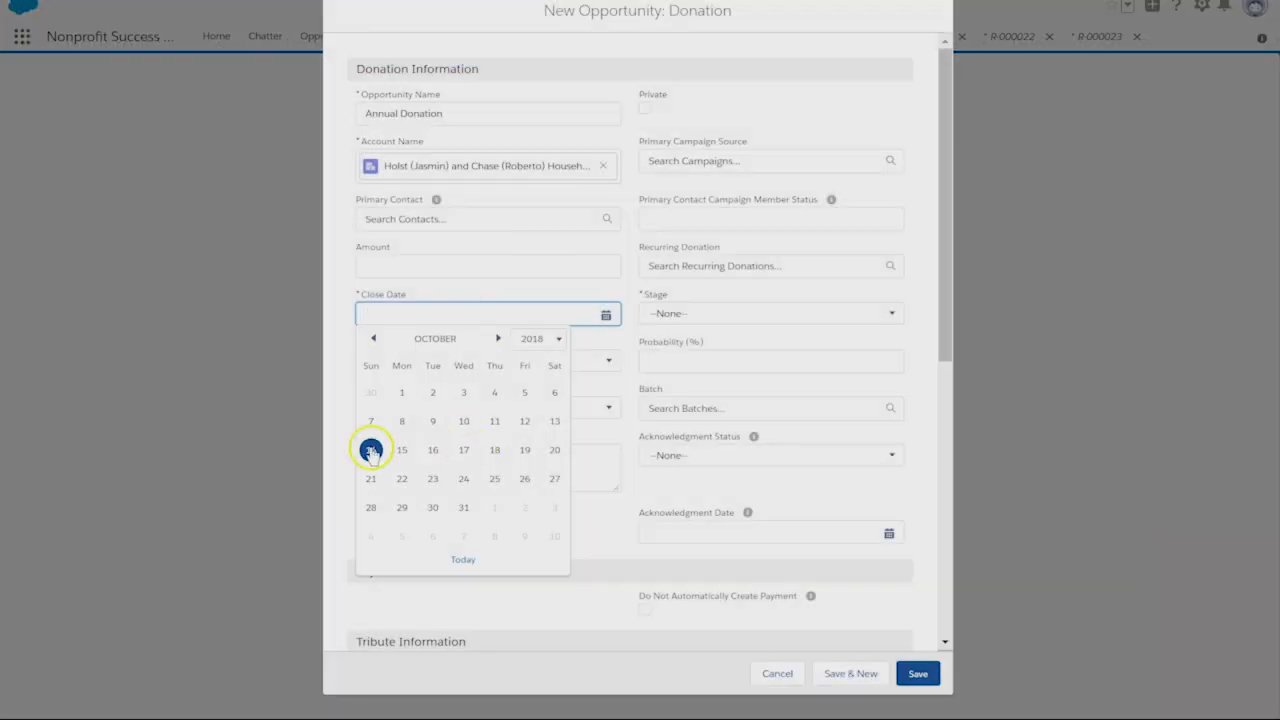
left_click(371, 449)
left_click(709, 306)
scroll(718, 462, "down", 2)
left_click(674, 288)
scroll(720, 408, "up", 3)
left_click(918, 673)
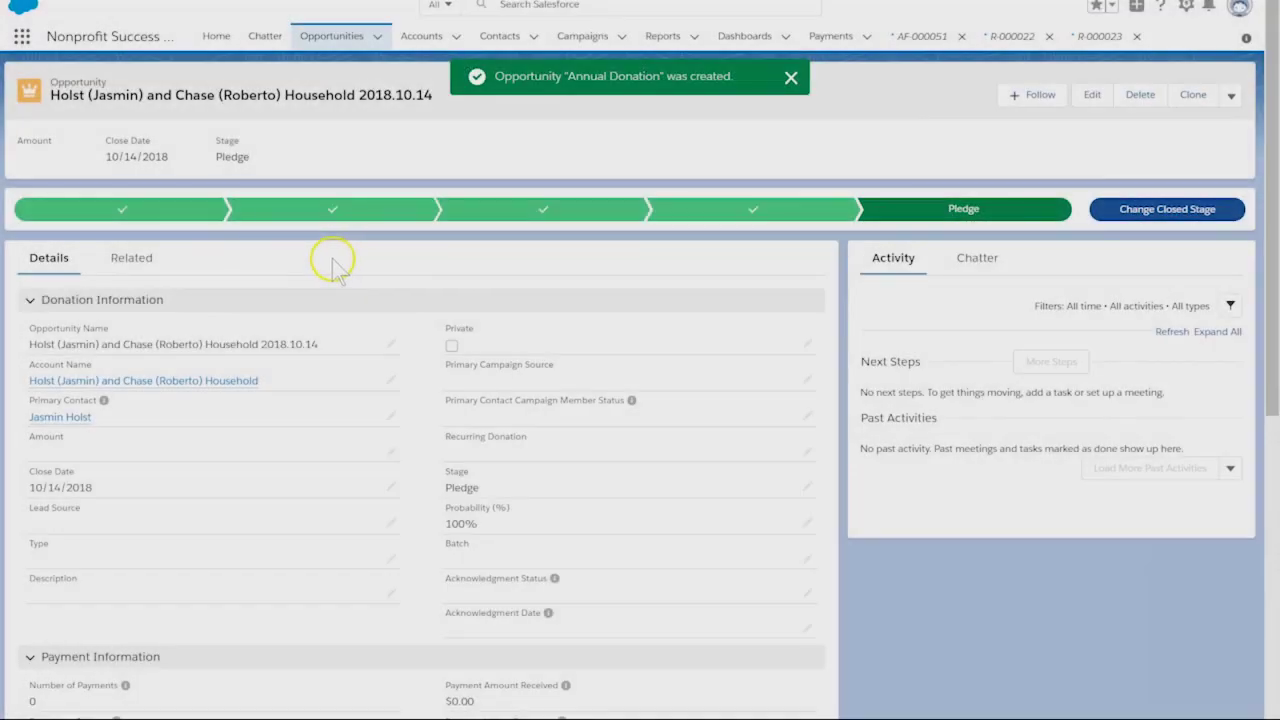
left_click(131, 257)
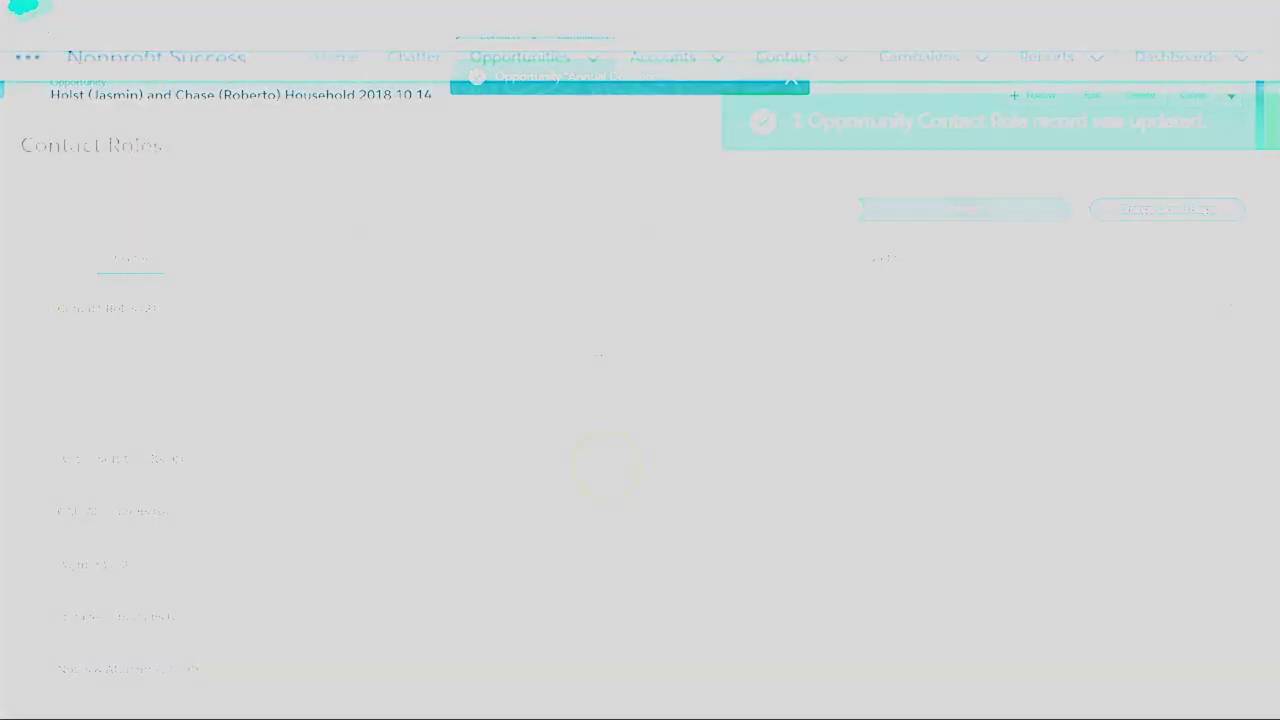